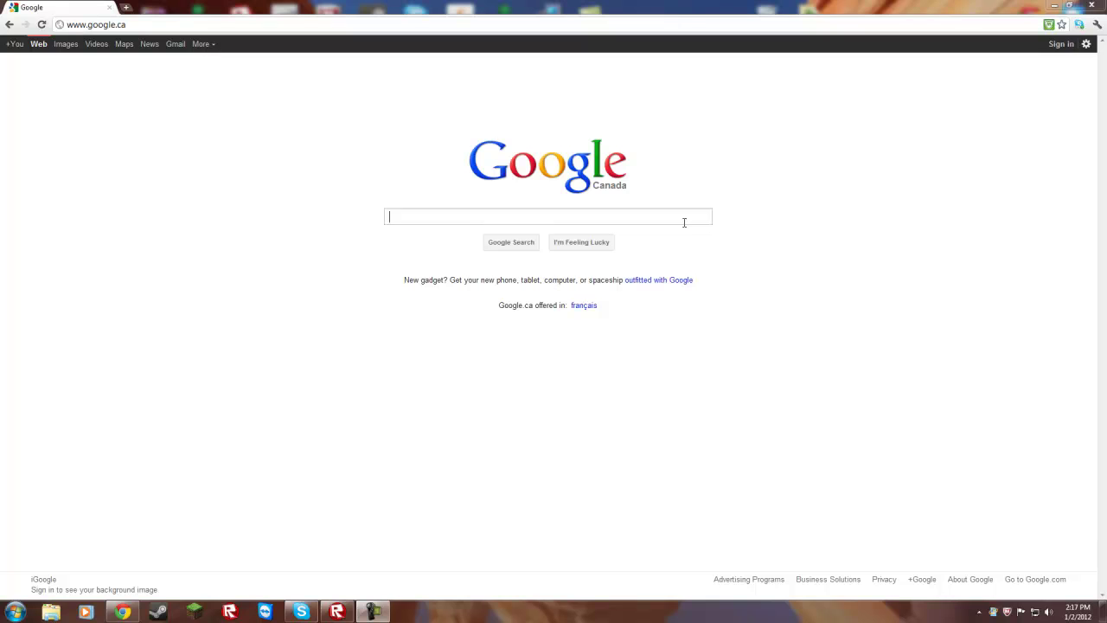
Search Google for "Industrial Craft 2" and open the Industrial-Craft-Wiki main page from the results.
click(683, 222)
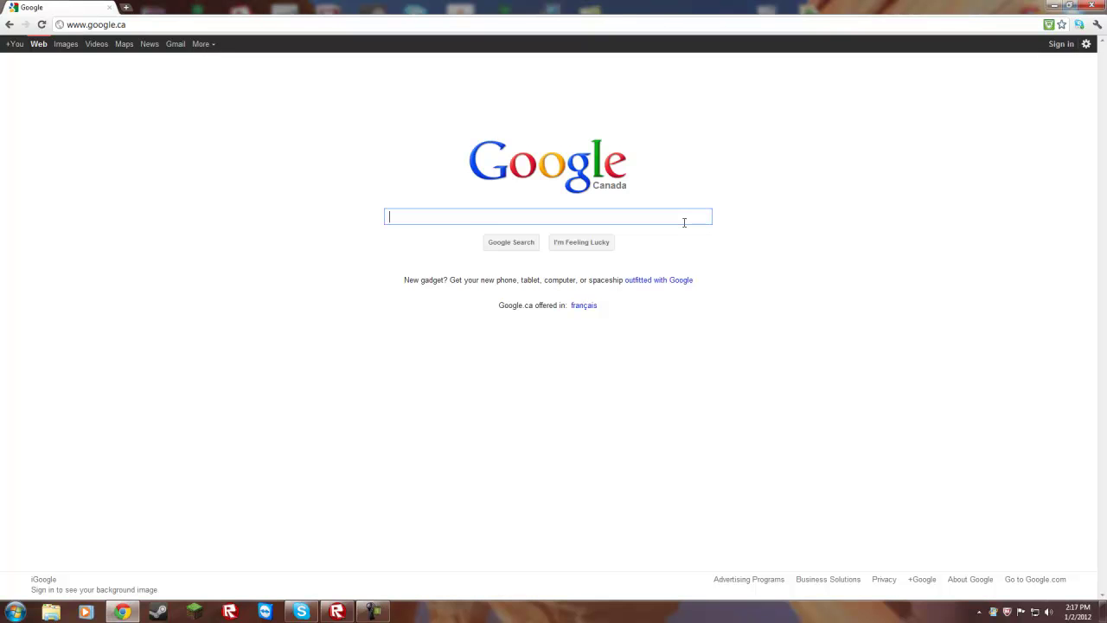
text(Indust)
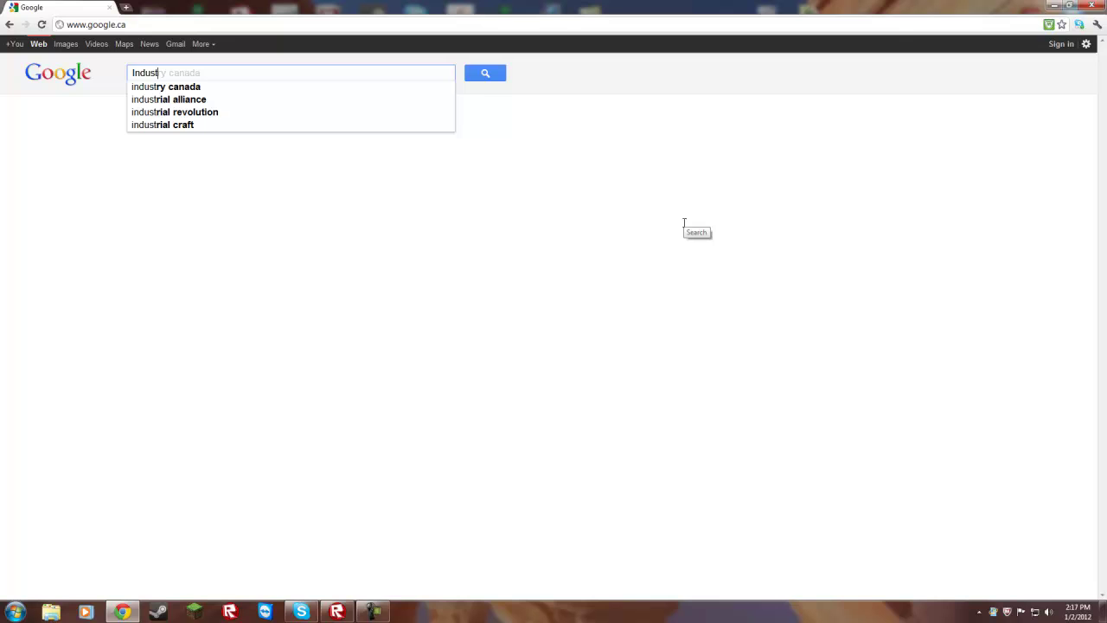
text(rial )
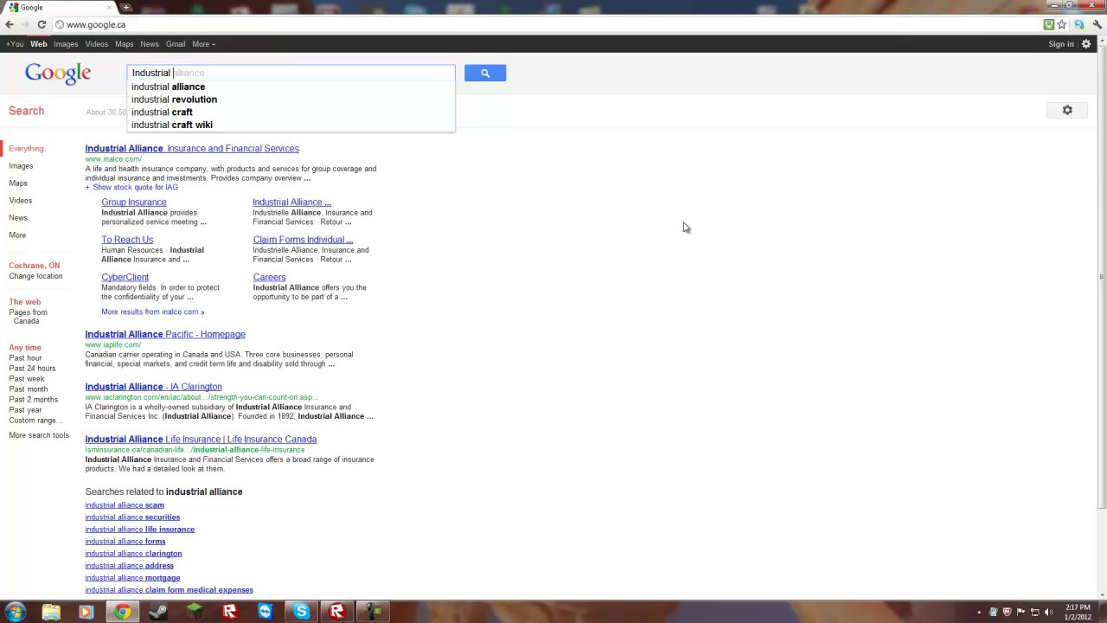
text(Craft 2)
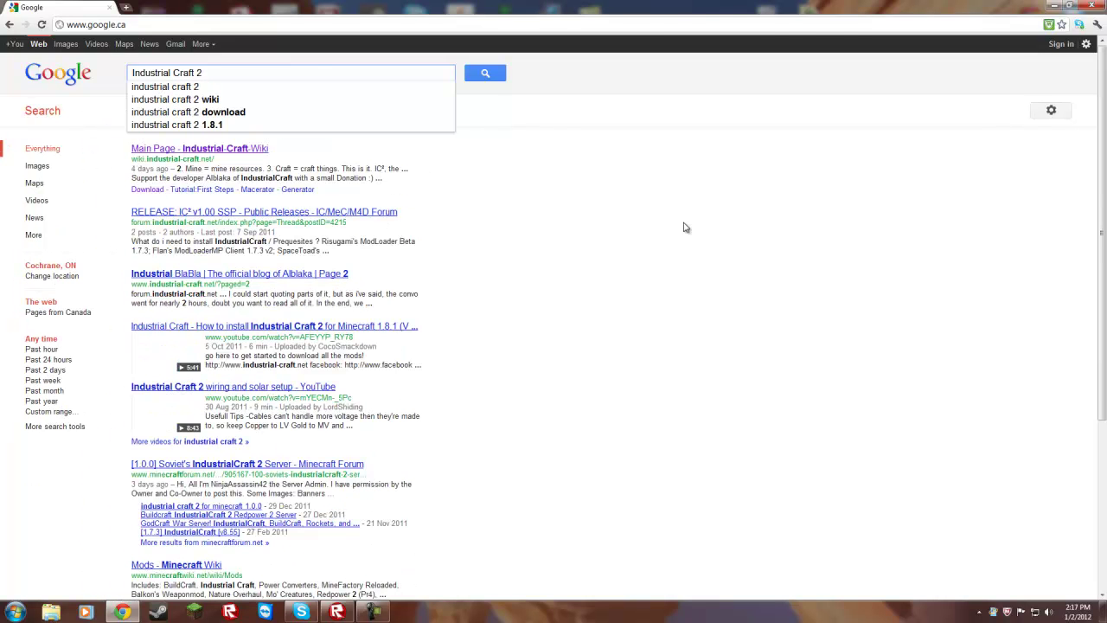
key(Return)
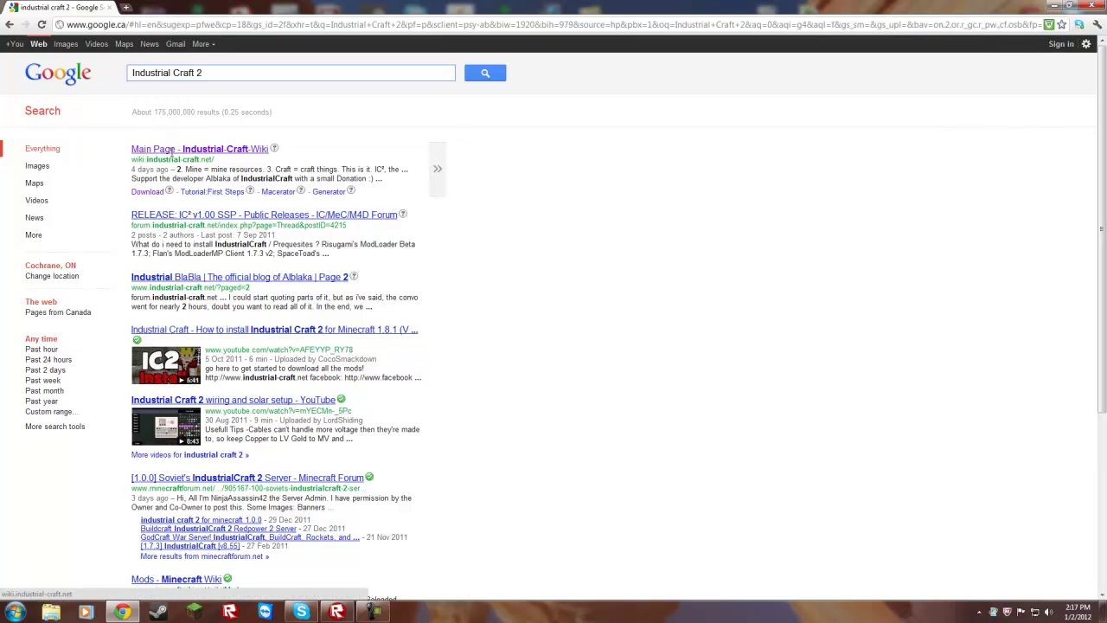
click(250, 151)
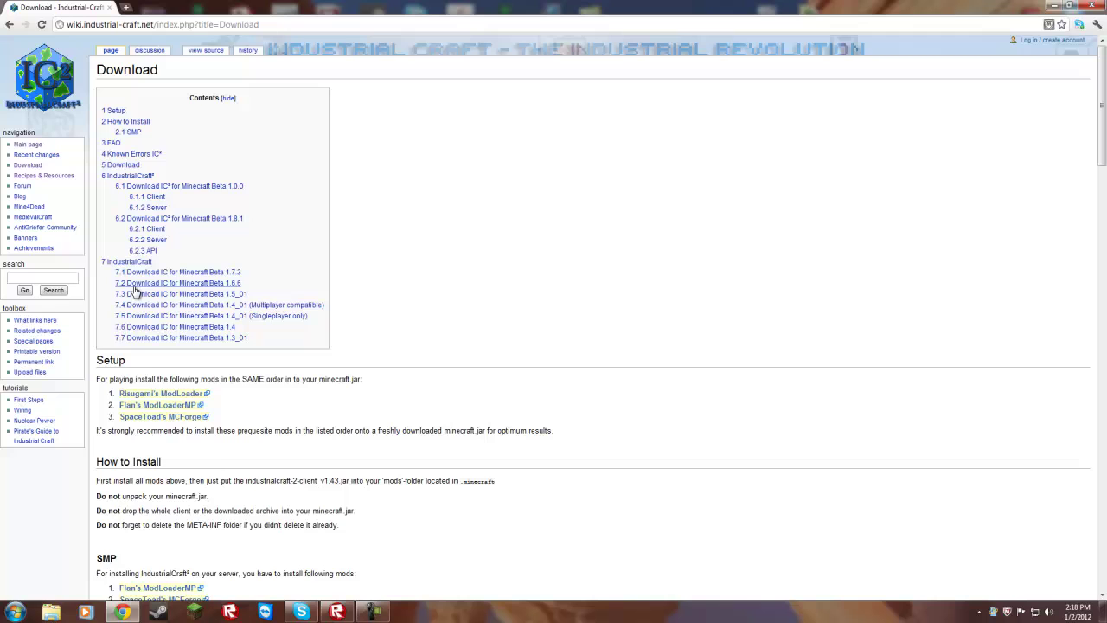
Download the IndustrialCraft² client for Minecraft Beta 1.0.0 from Industrial-craft.net and keep the flagged jar file.
click(143, 176)
scroll(194, 153, up, 1)
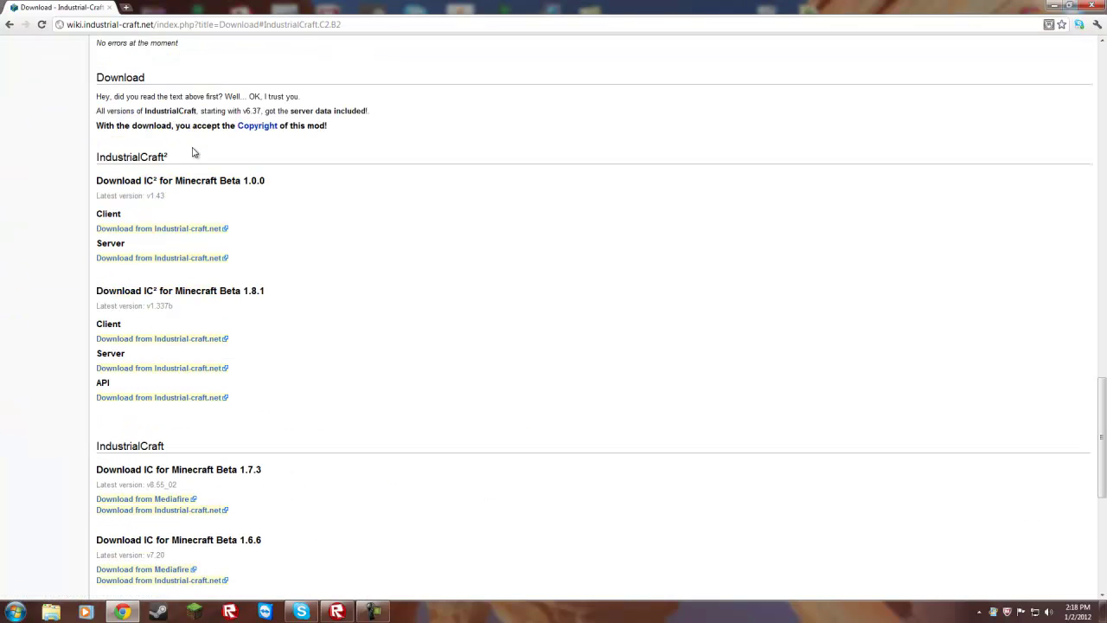
click(134, 230)
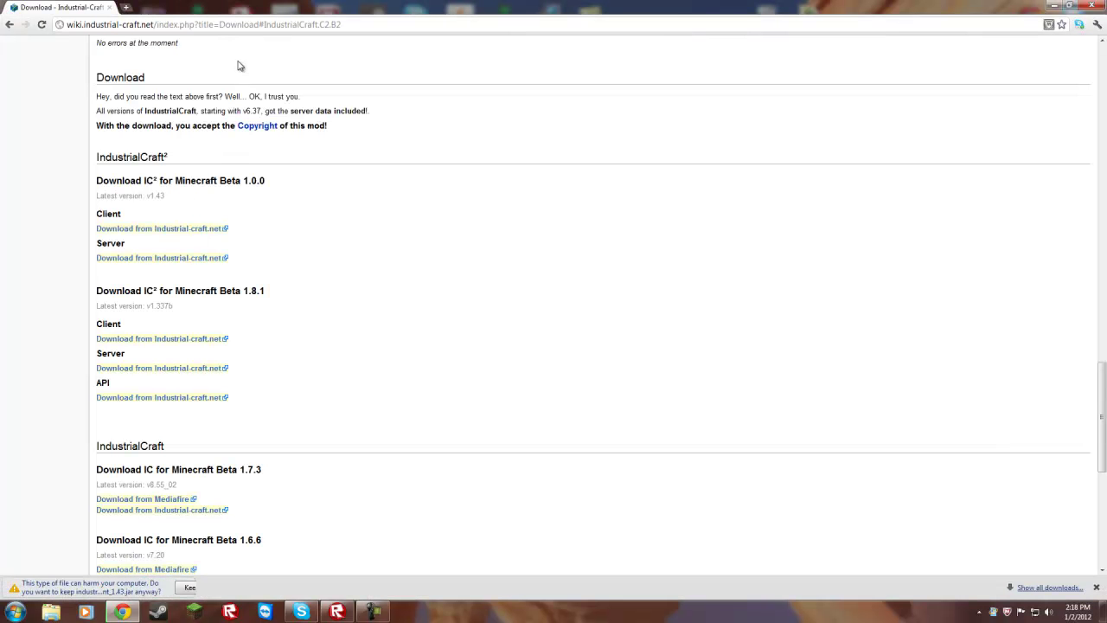
click(198, 588)
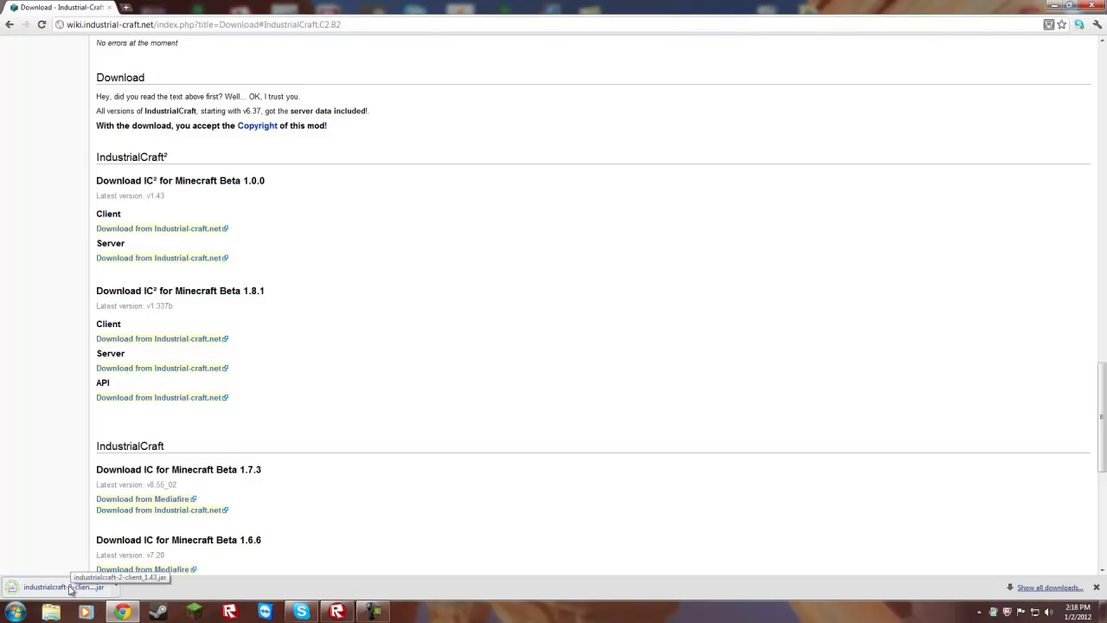
Open Risugami's ModLoader thread from the wiki's Setup list and download ModLoader 1.0.0 as ModLoader.zip.
scroll(453, 284, up, 7)
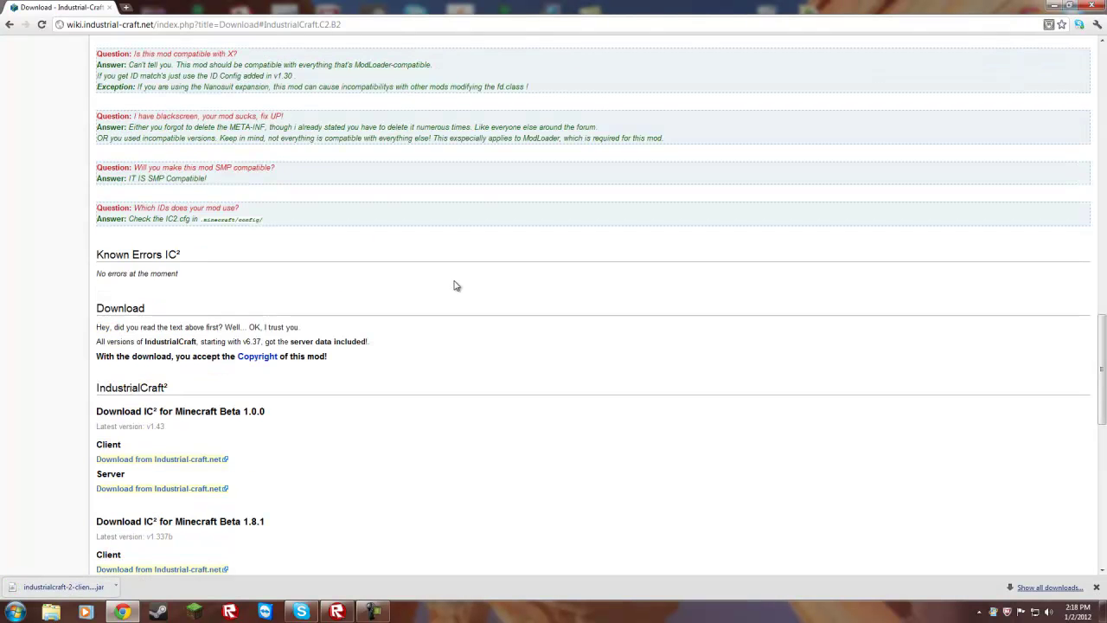
scroll(454, 280, up, 8)
scroll(448, 285, down, 2)
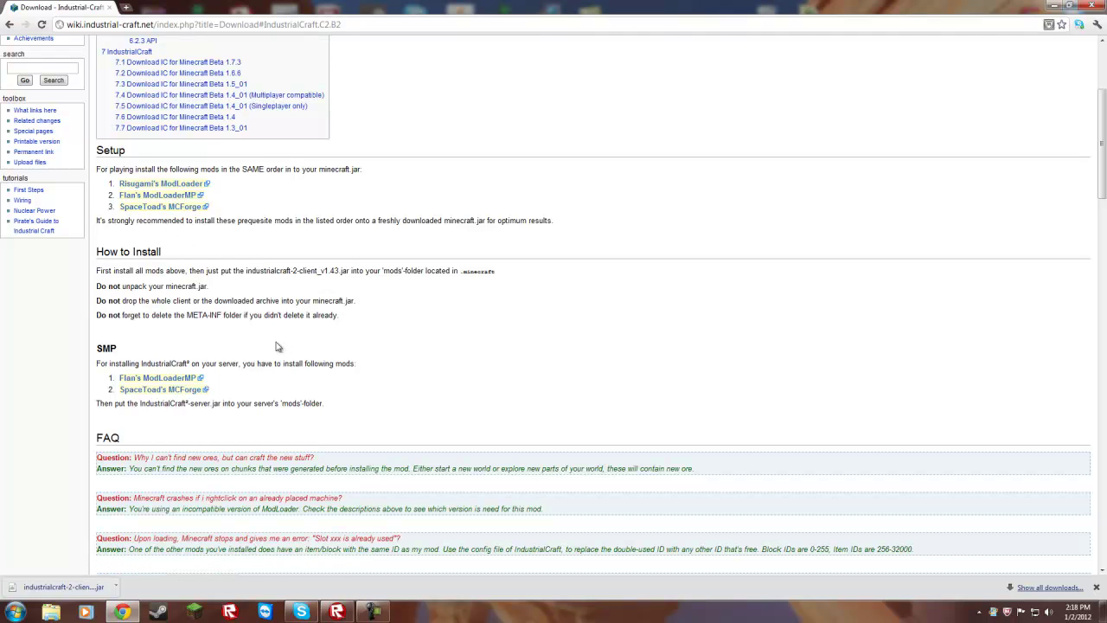
scroll(553, 311, down, 1)
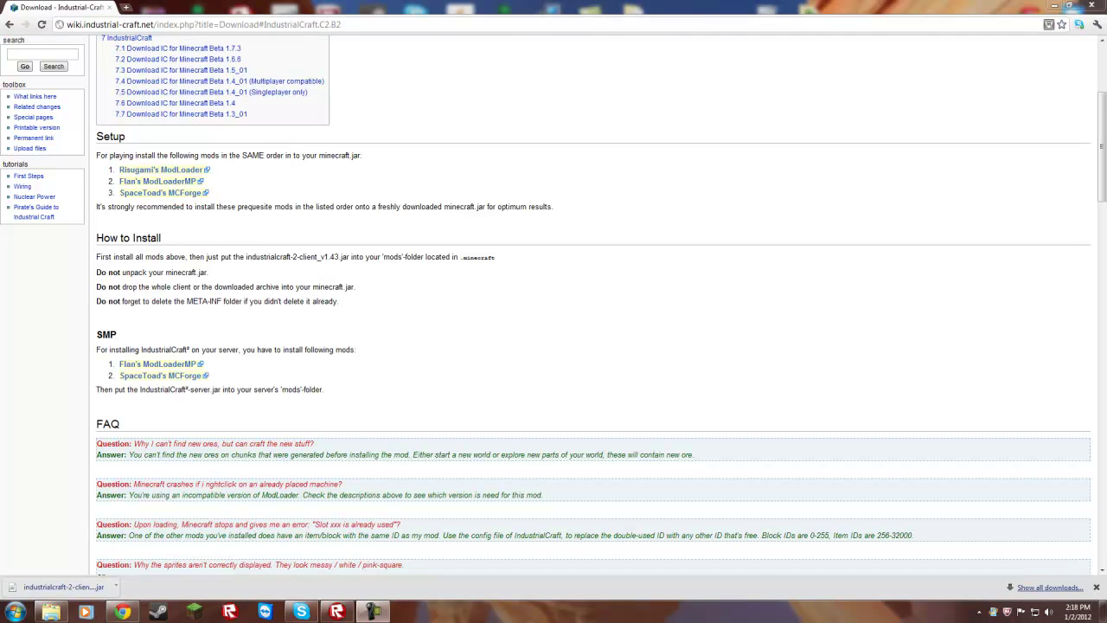
scroll(501, 378, up, 1)
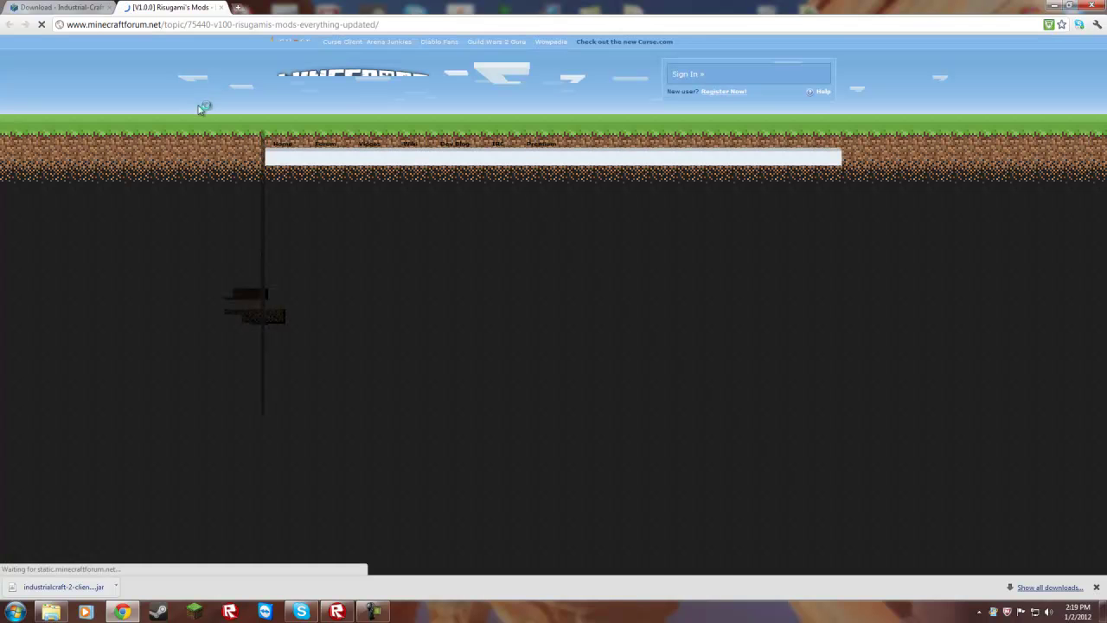
scroll(200, 104, down, 3)
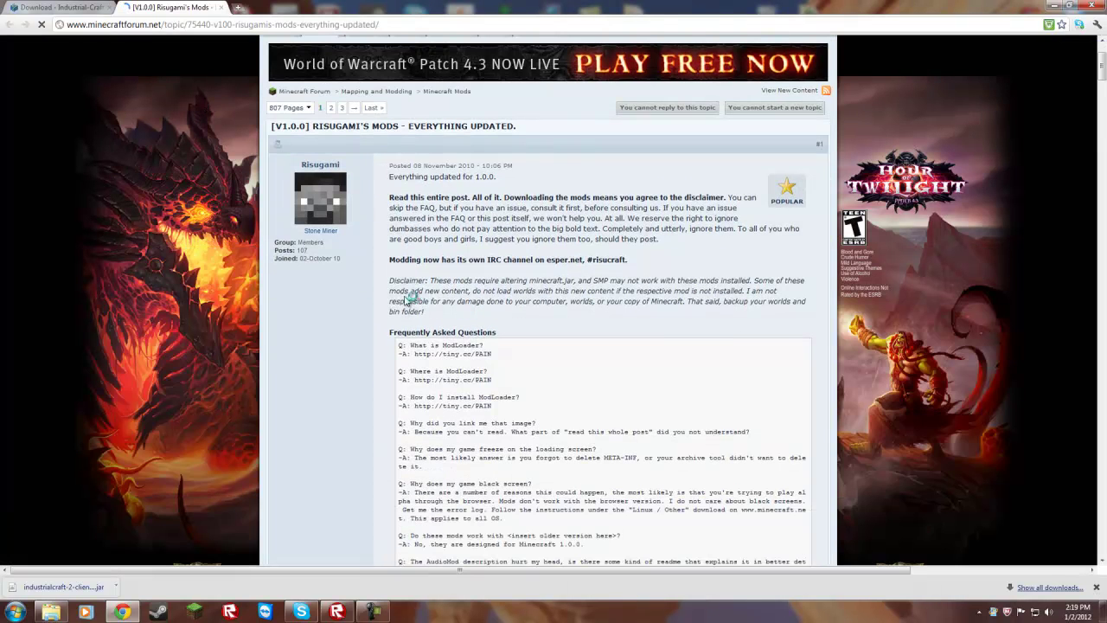
scroll(407, 301, down, 8)
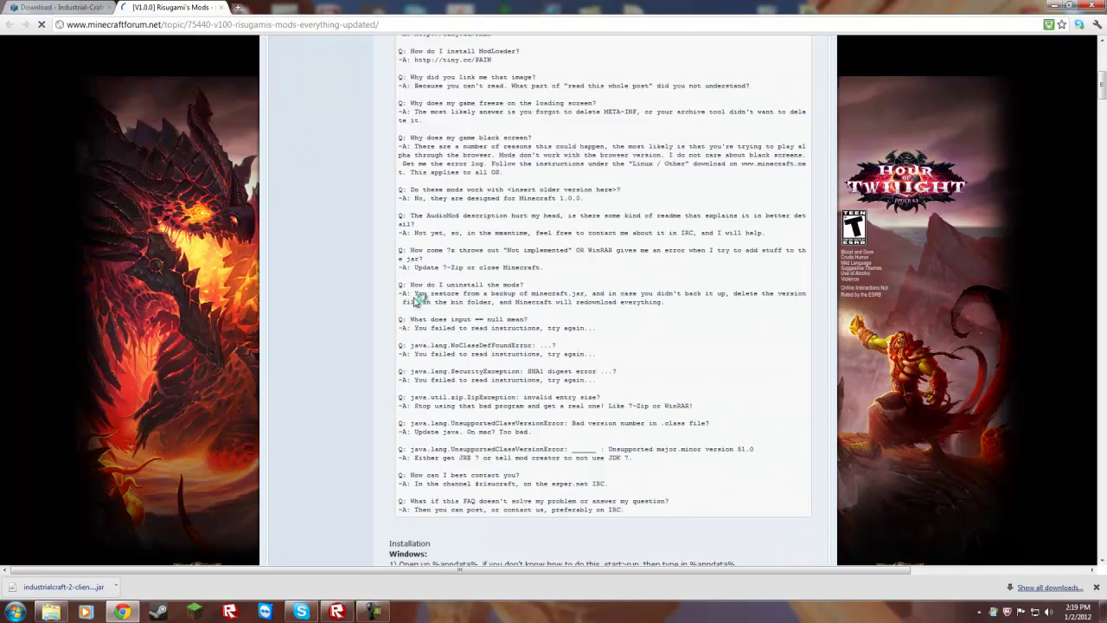
scroll(418, 300, down, 5)
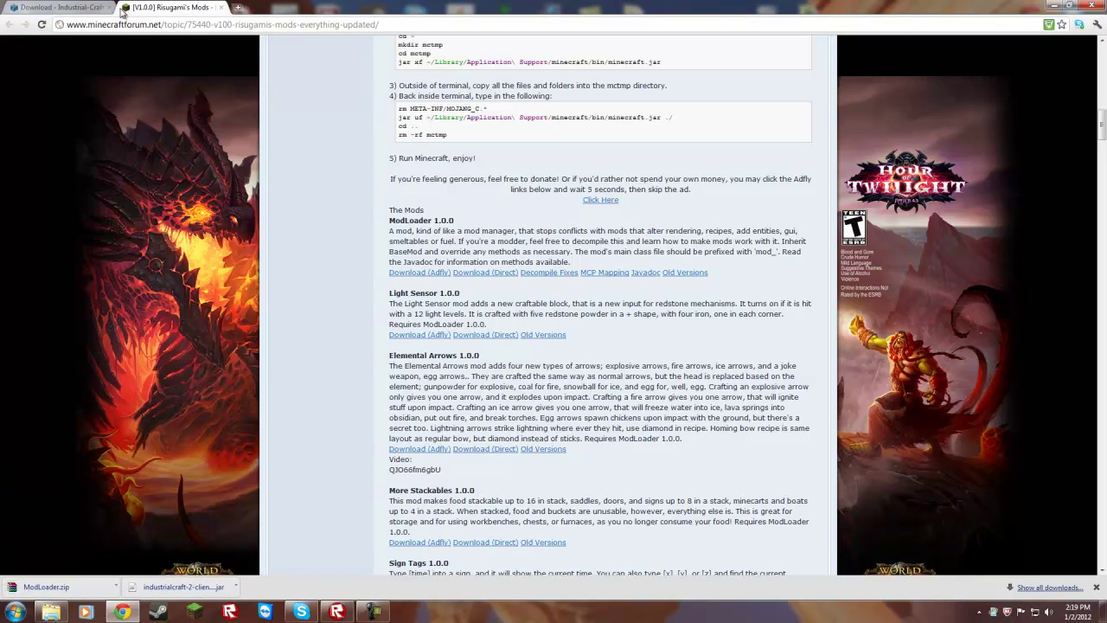
Download ModLoaderMp 1.0.0.zip for the client through the MediaFire link in Flan's ModLoaderMP thread, and close the finished forum and download pages.
click(77, 6)
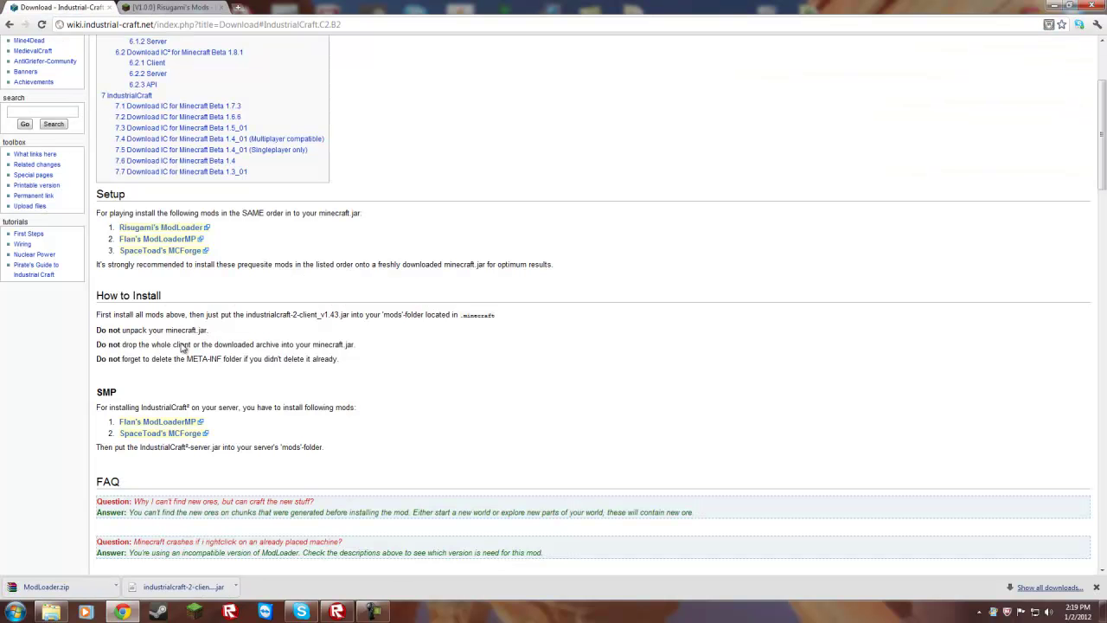
click(127, 243)
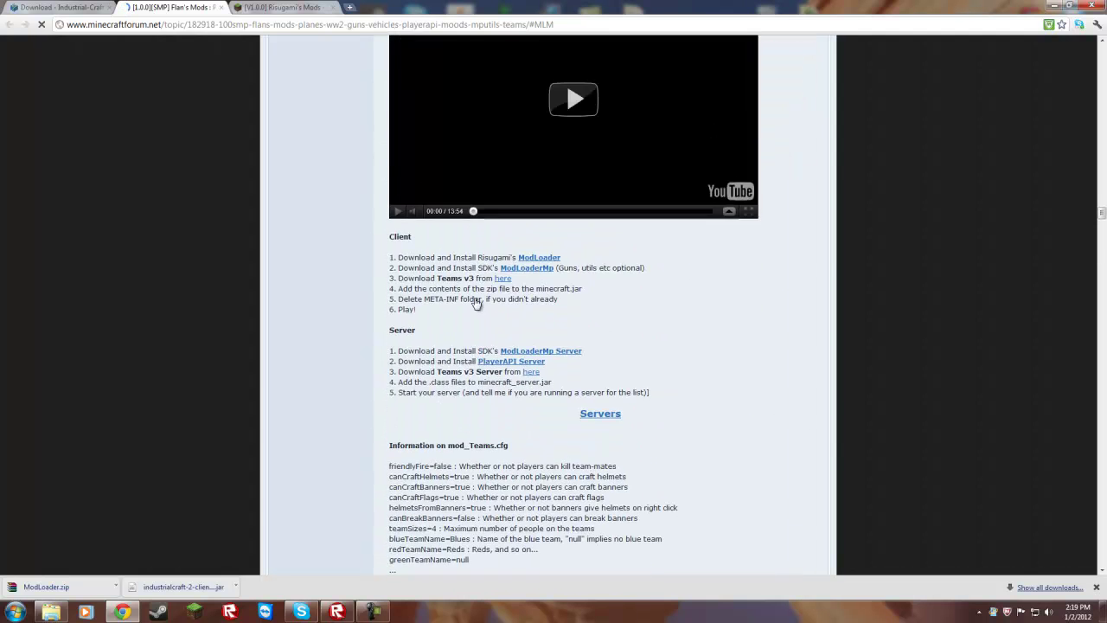
scroll(475, 302, down, 10)
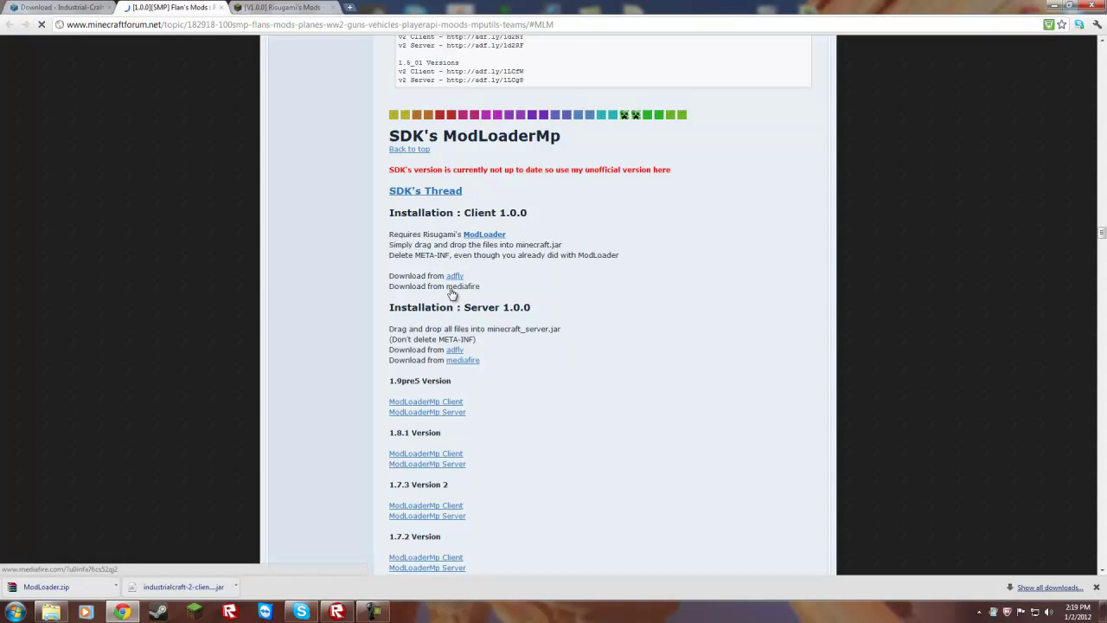
click(450, 289)
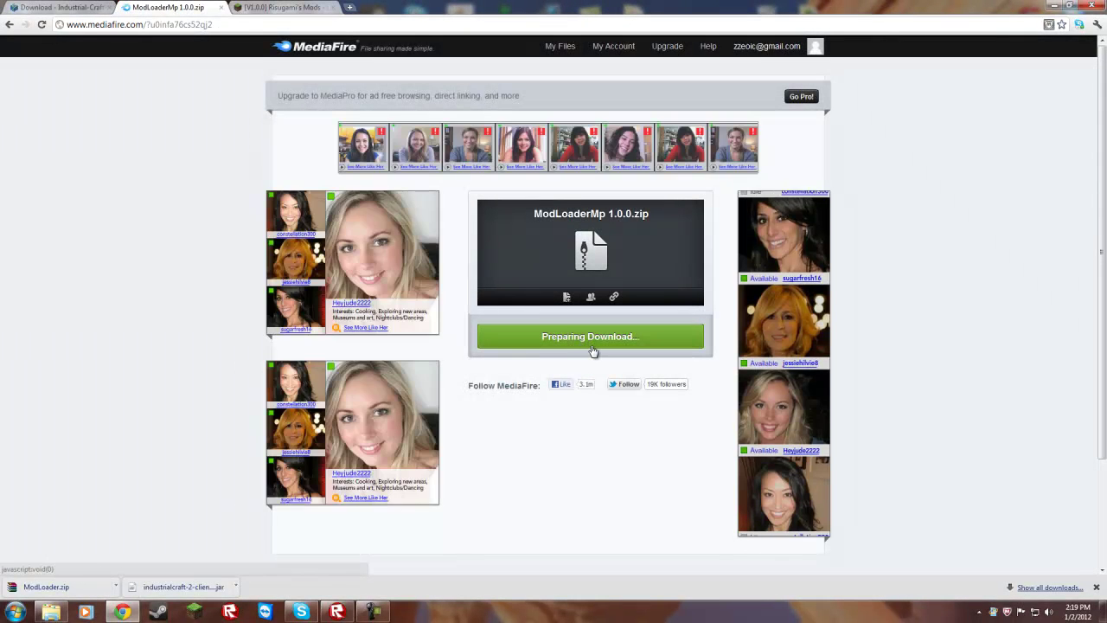
click(608, 335)
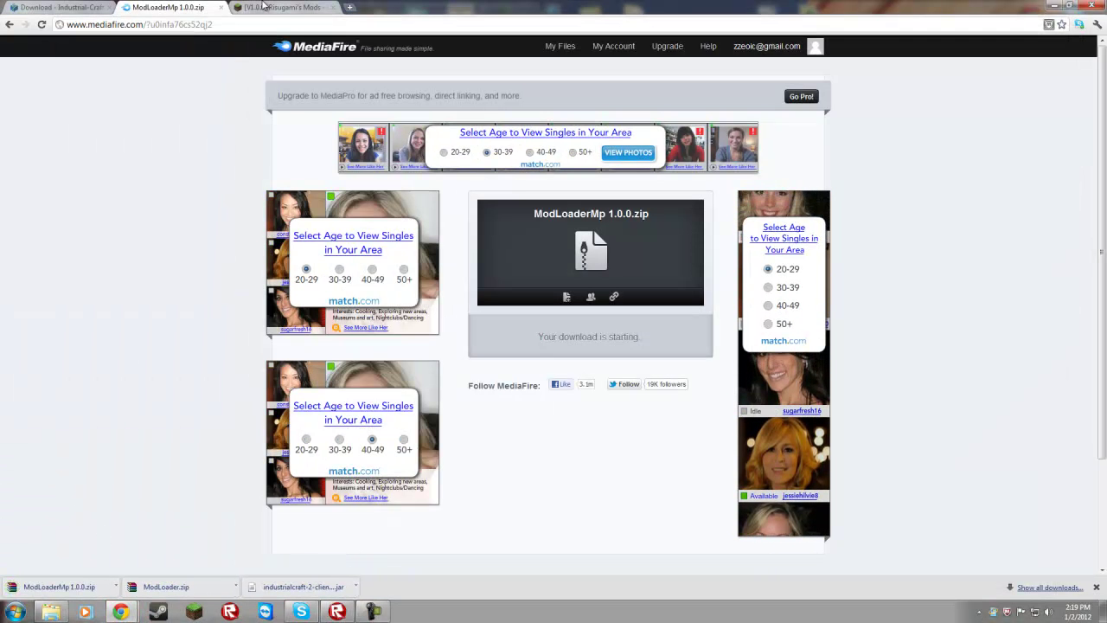
click(220, 7)
click(221, 7)
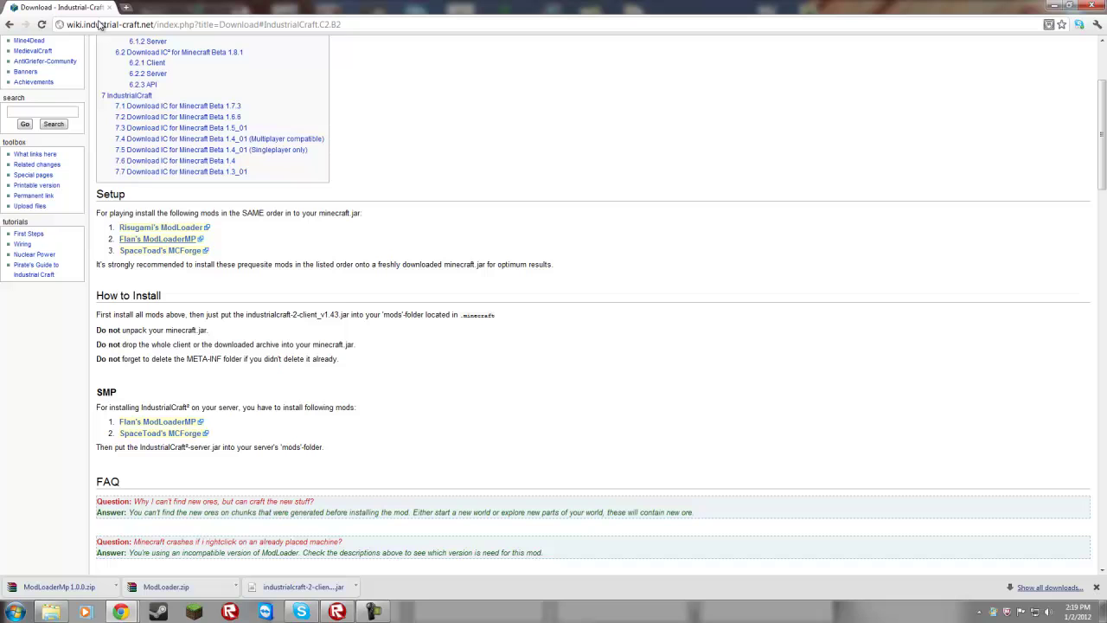
Download minecraftforge-client-1.2.4.zip for Minecraft 1.0.0 through the MediaFire link in SpaceToad's MCForge thread, and close the advertisement and download pages.
click(161, 250)
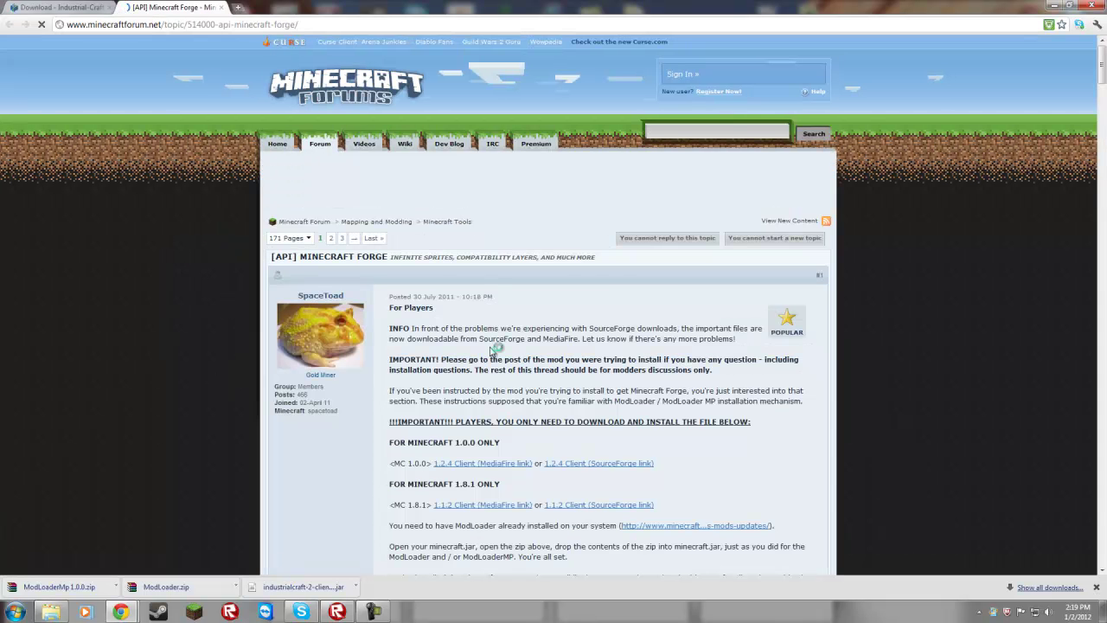
scroll(499, 351, down, 1)
scroll(499, 350, down, 1)
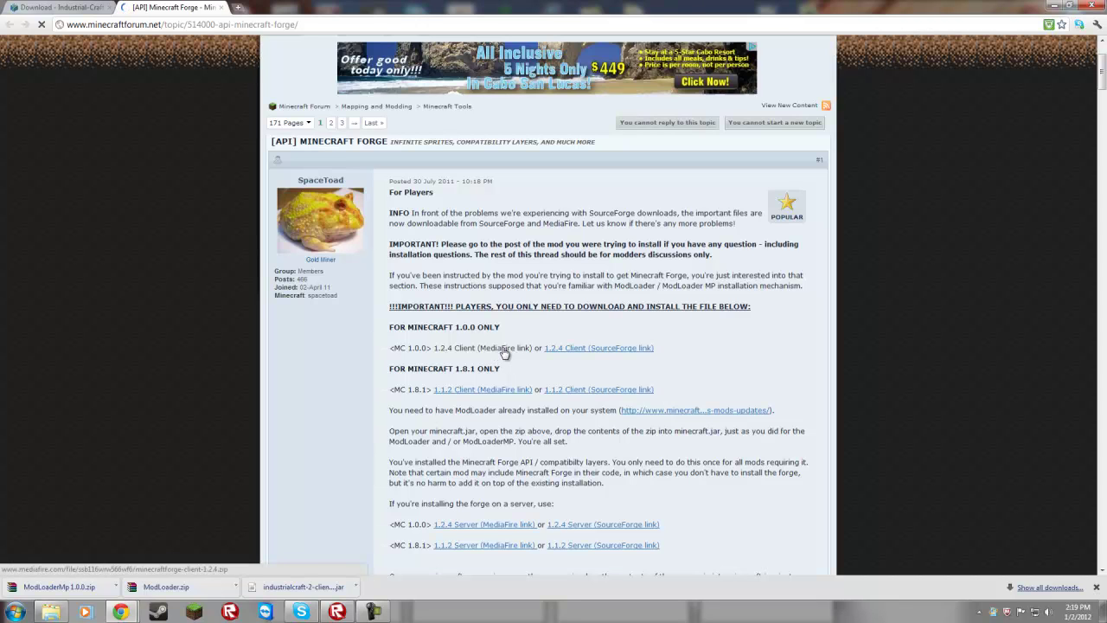
click(503, 350)
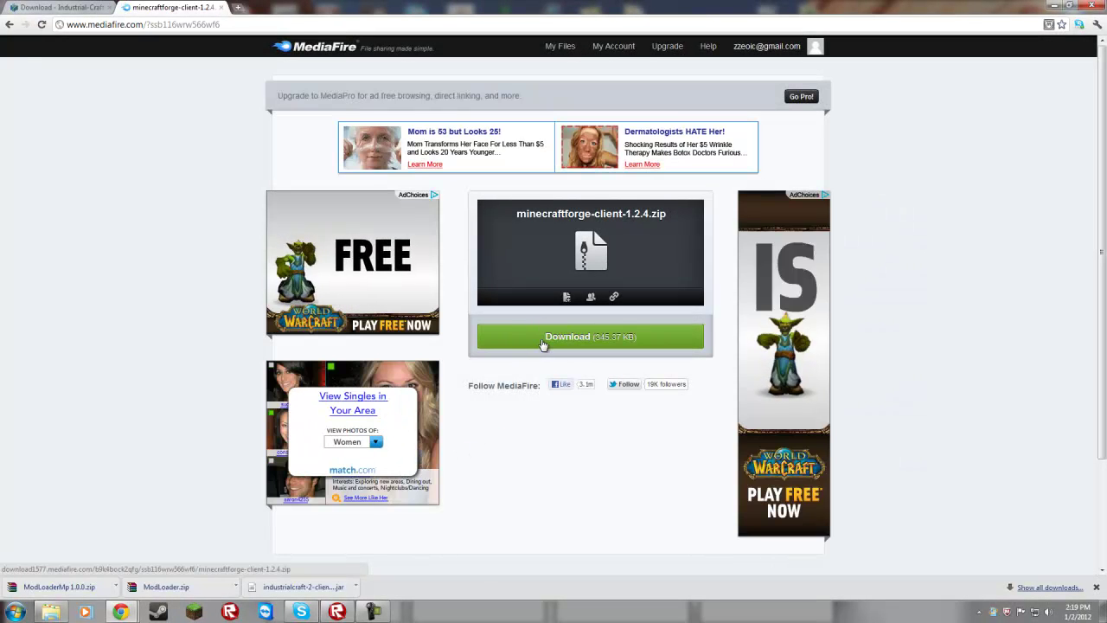
click(548, 344)
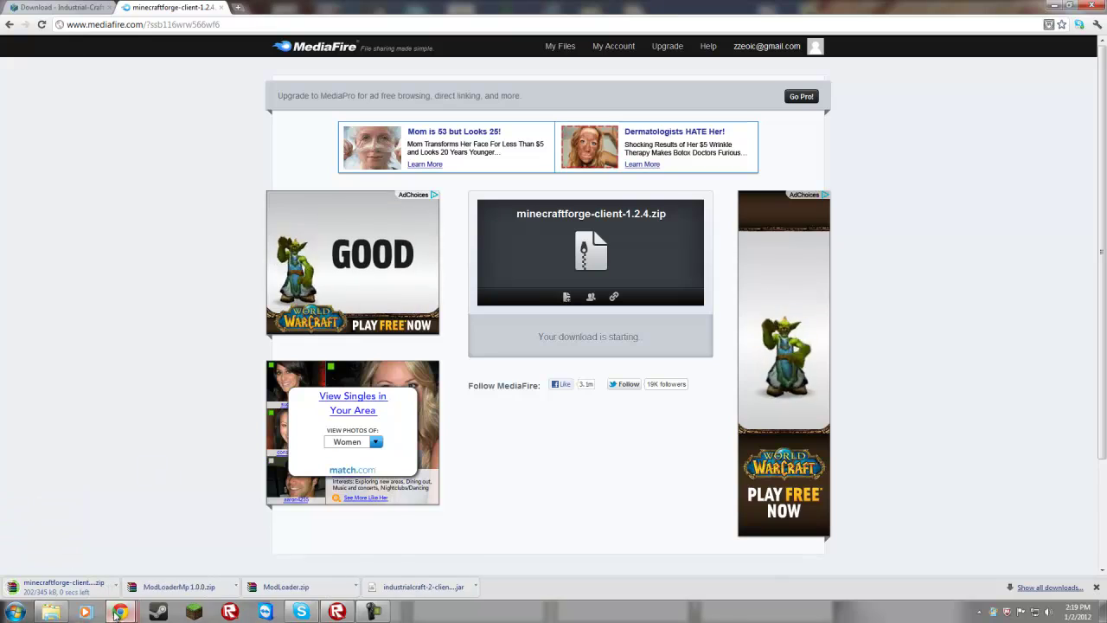
mouse_move(119, 611)
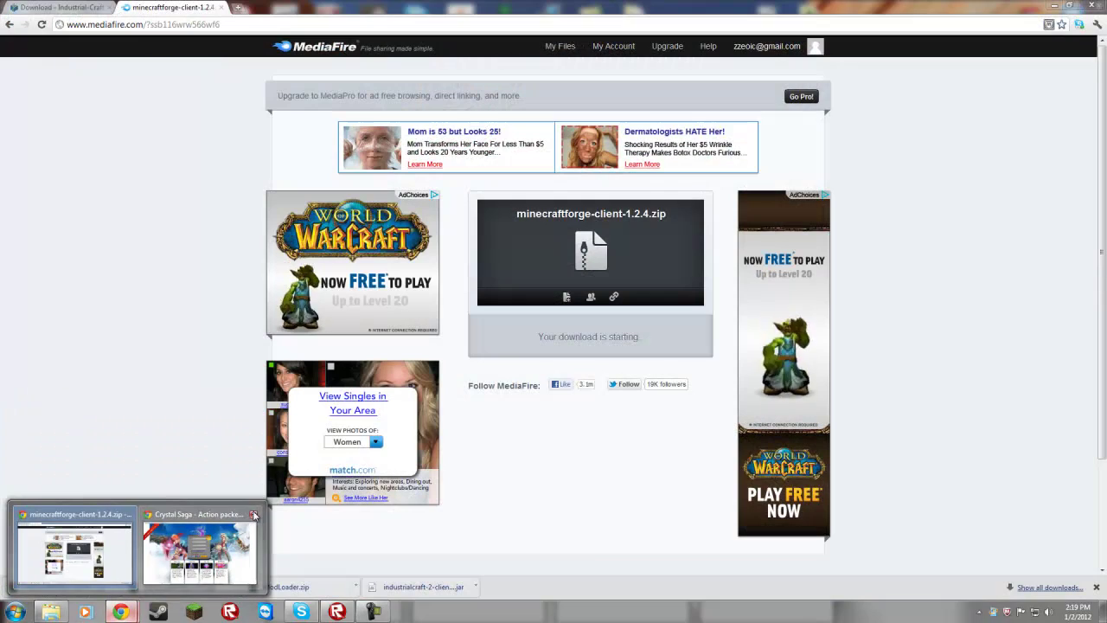
click(310, 514)
click(222, 8)
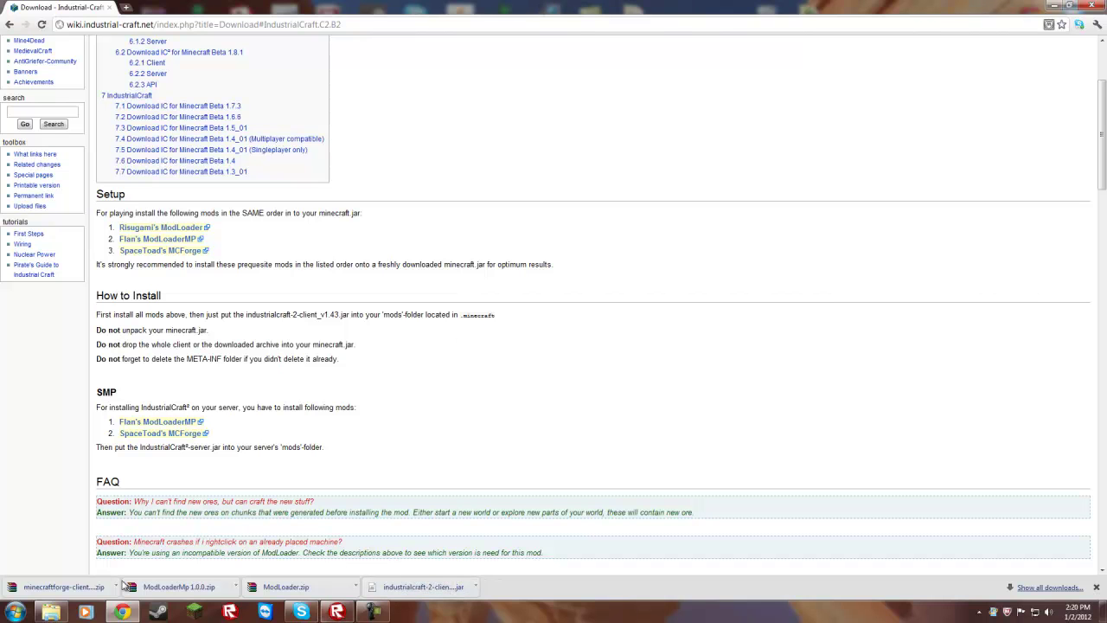
Start the Minecraft Launcher, enter the account password to log in, and close the game once its main menu loads.
click(193, 612)
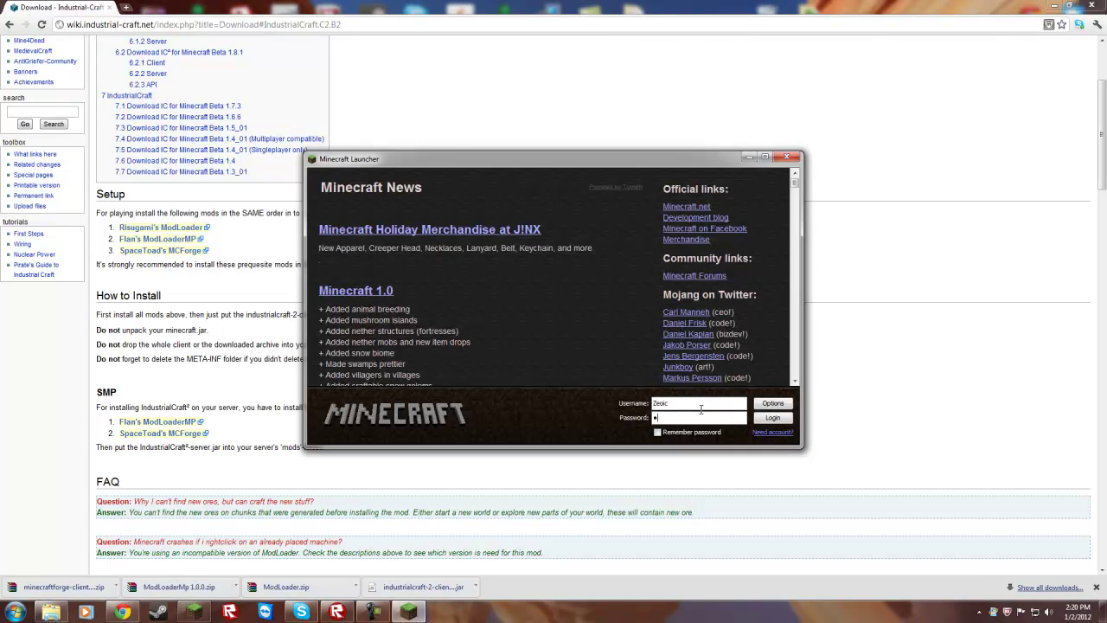
text(••)
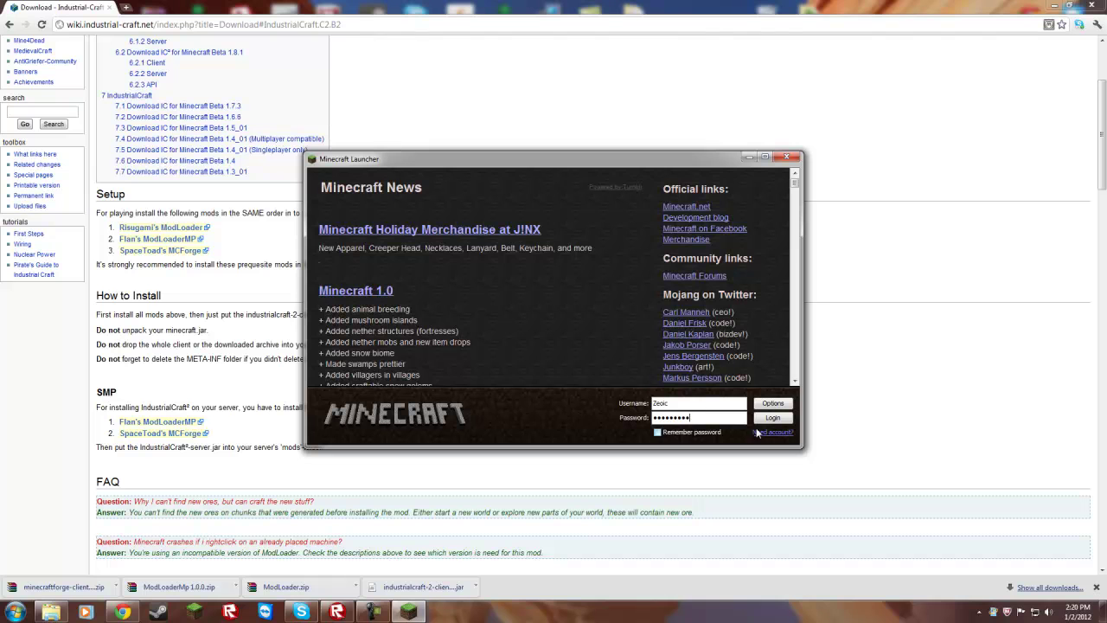
click(772, 419)
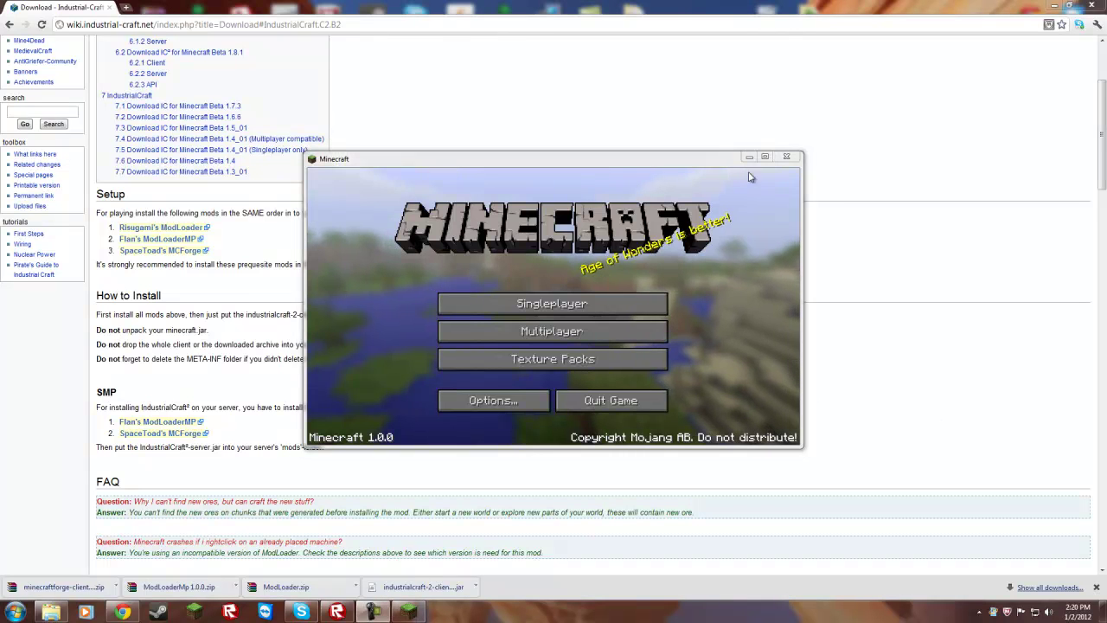
click(786, 159)
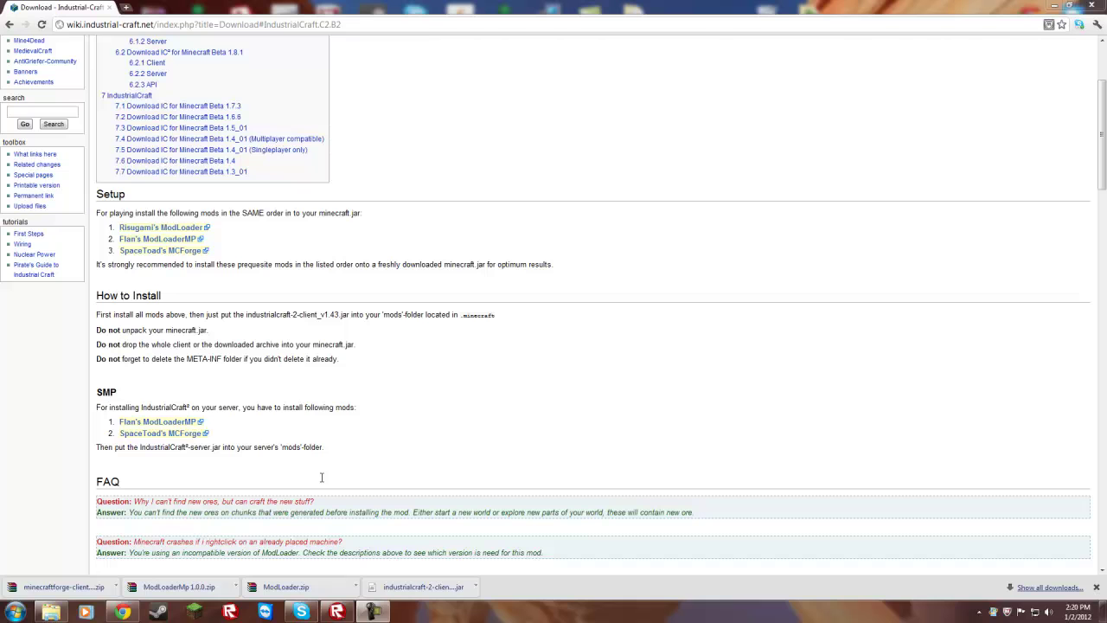
Open a file browser window, go to %appdata%, and open the bin folder inside .minecraft.
click(51, 611)
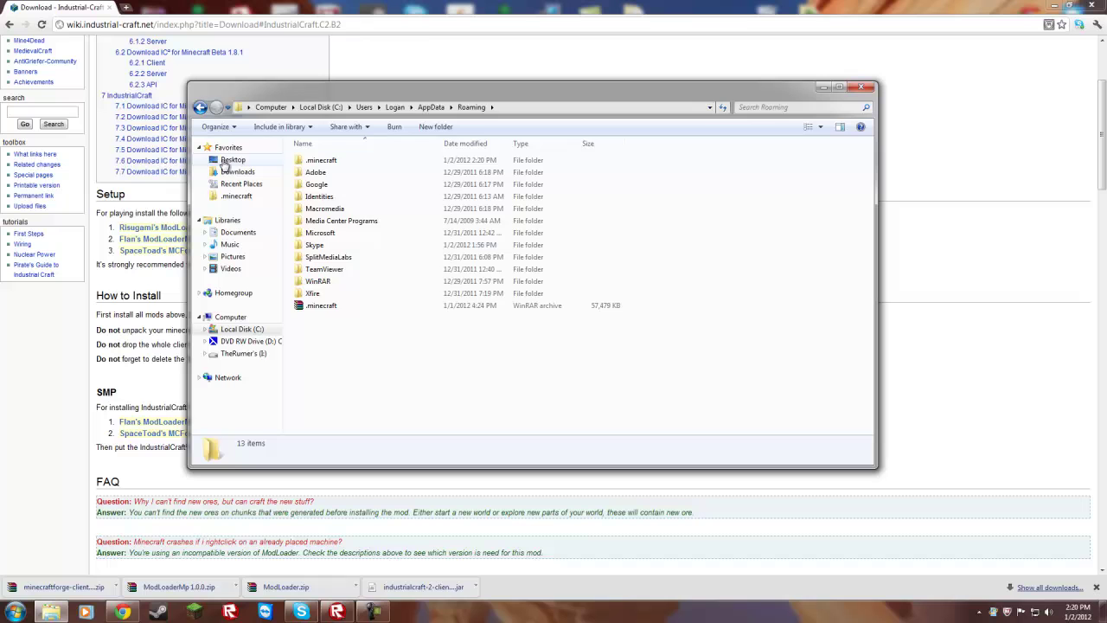
click(230, 232)
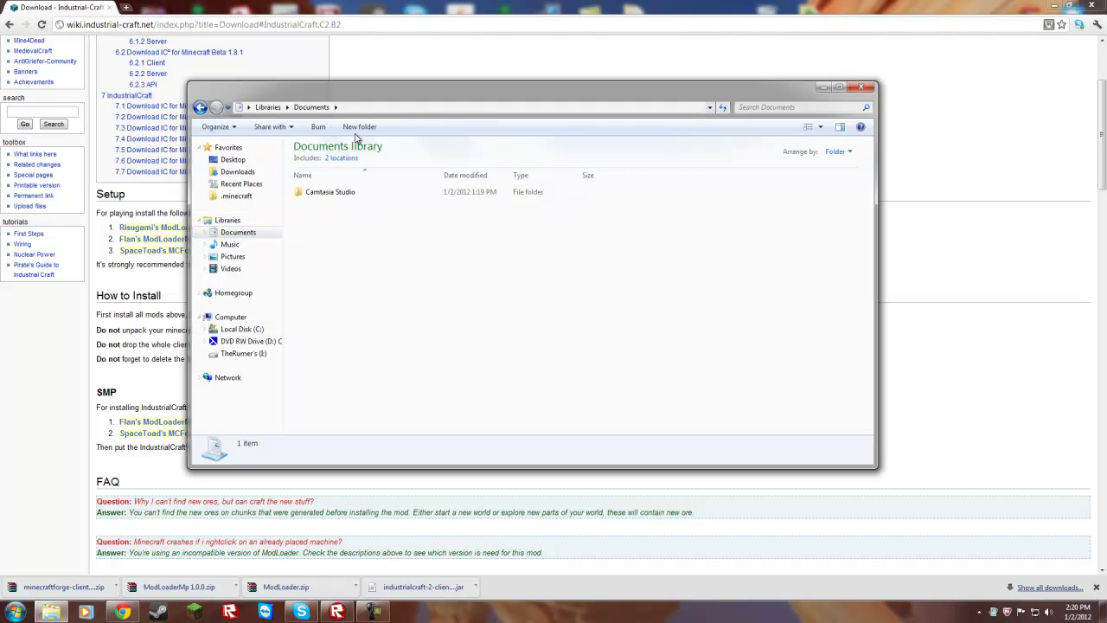
click(361, 109)
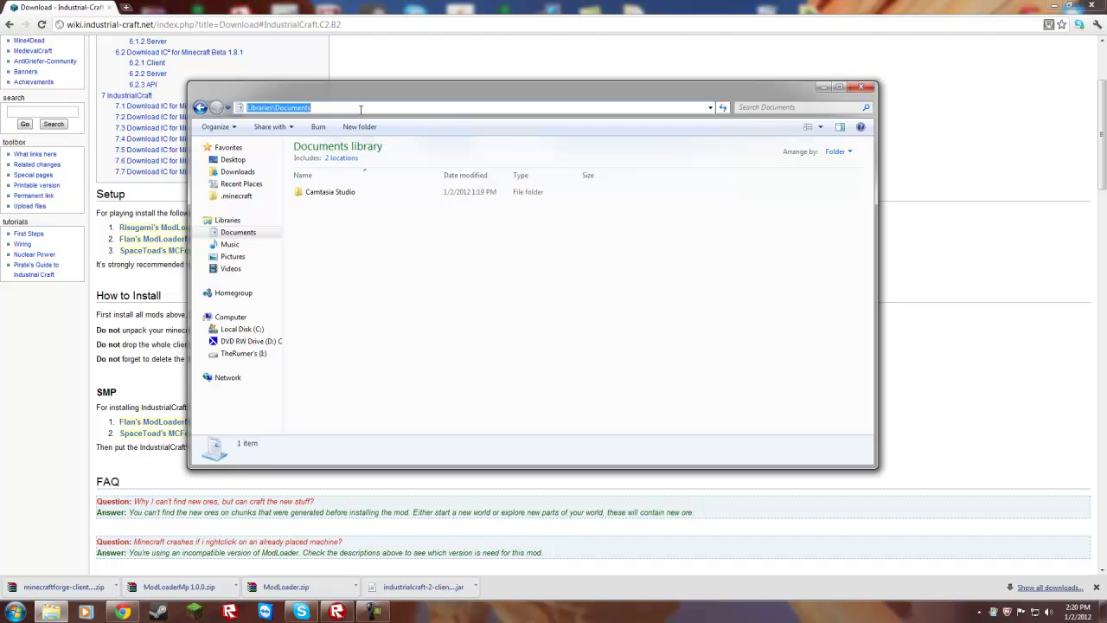
text(%appdata%)
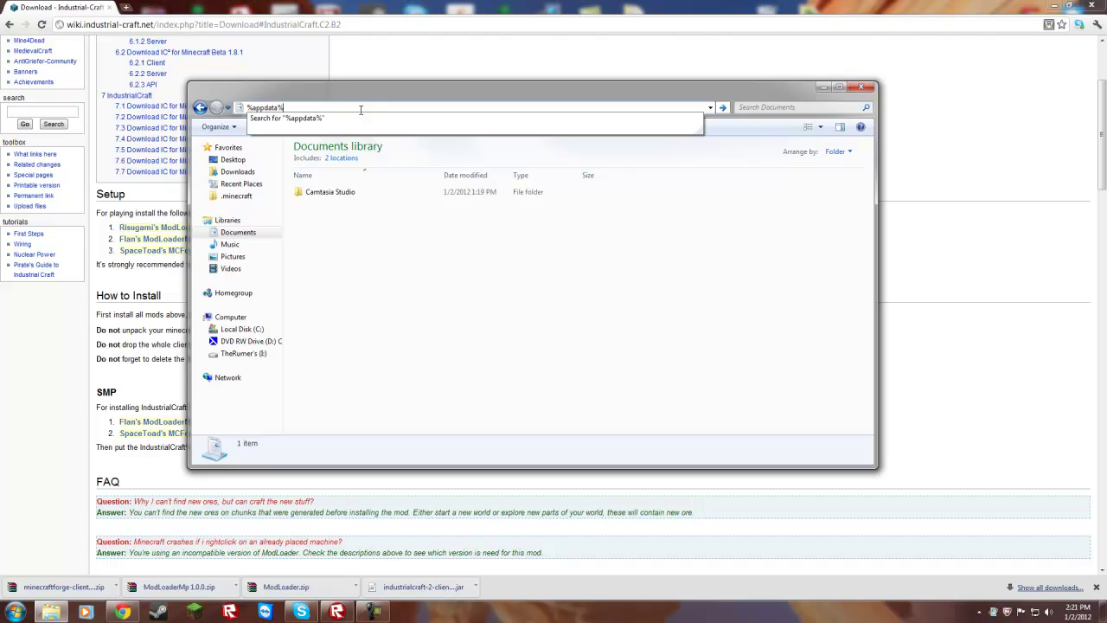
key(Return)
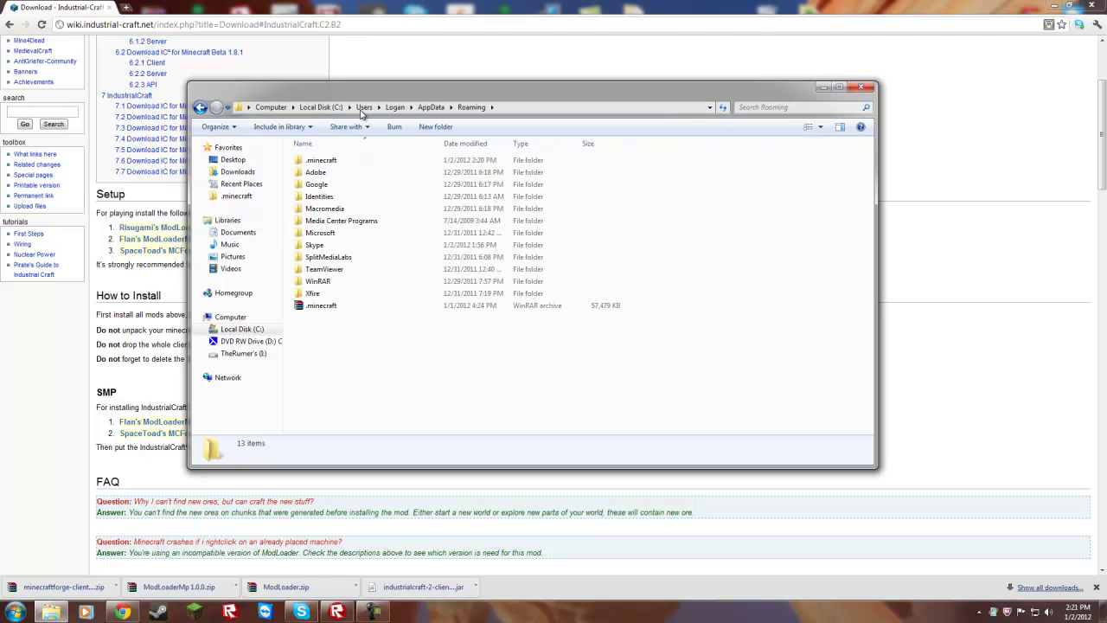
double_click(312, 164)
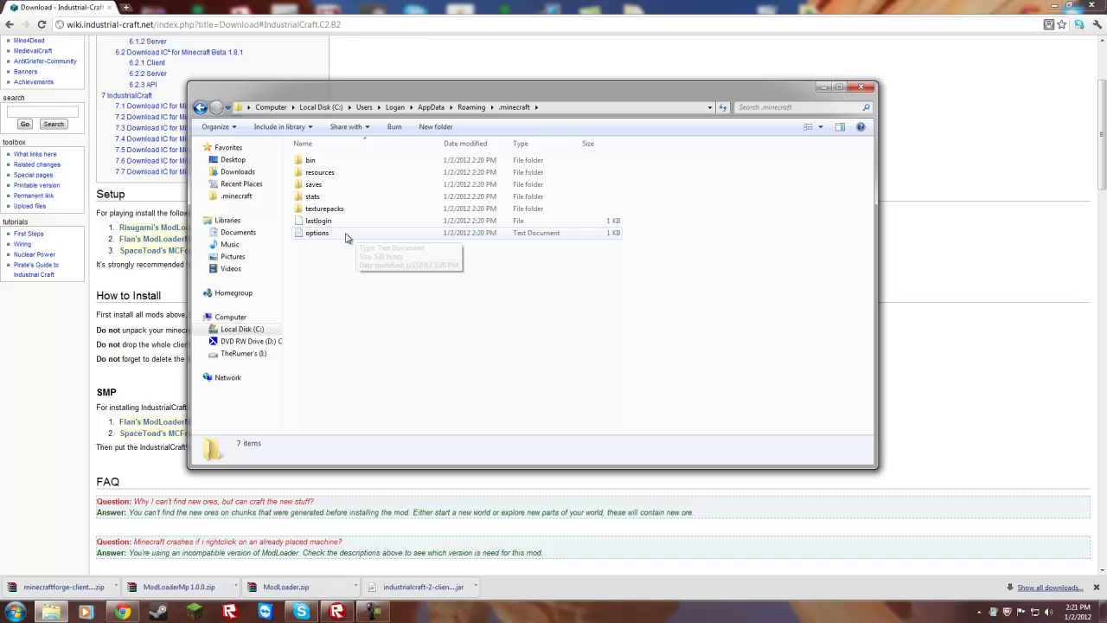
double_click(314, 162)
Open the minecraft jar from the bin folder with WinRAR archiver and place its window beside the wiki instructions.
drag(338, 85, 888, 105)
click(871, 240)
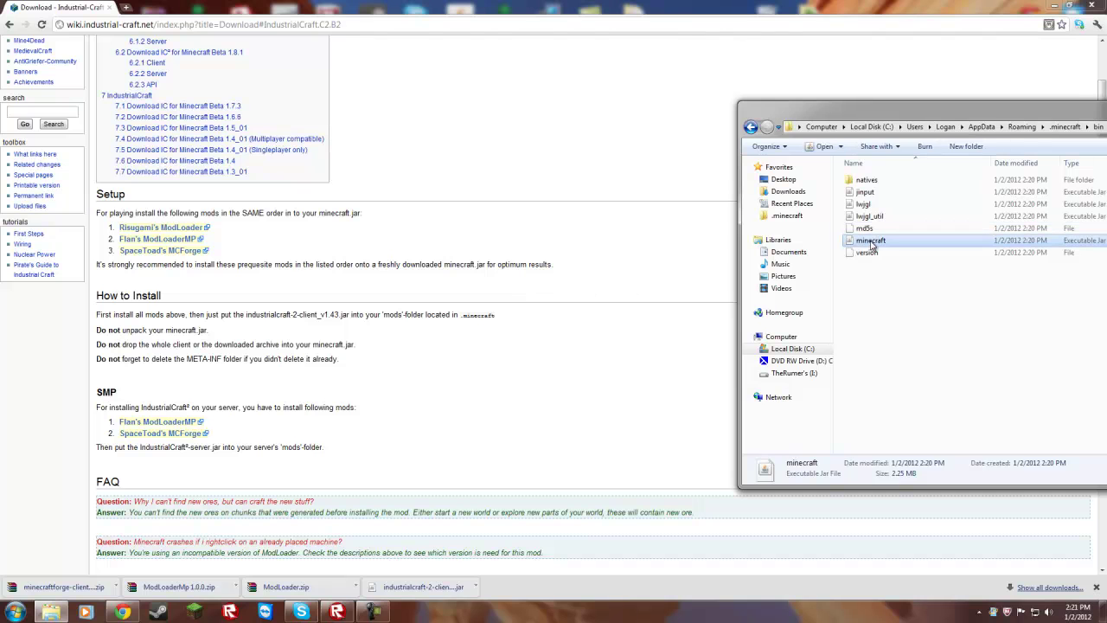
right_click(871, 240)
mouse_move(884, 298)
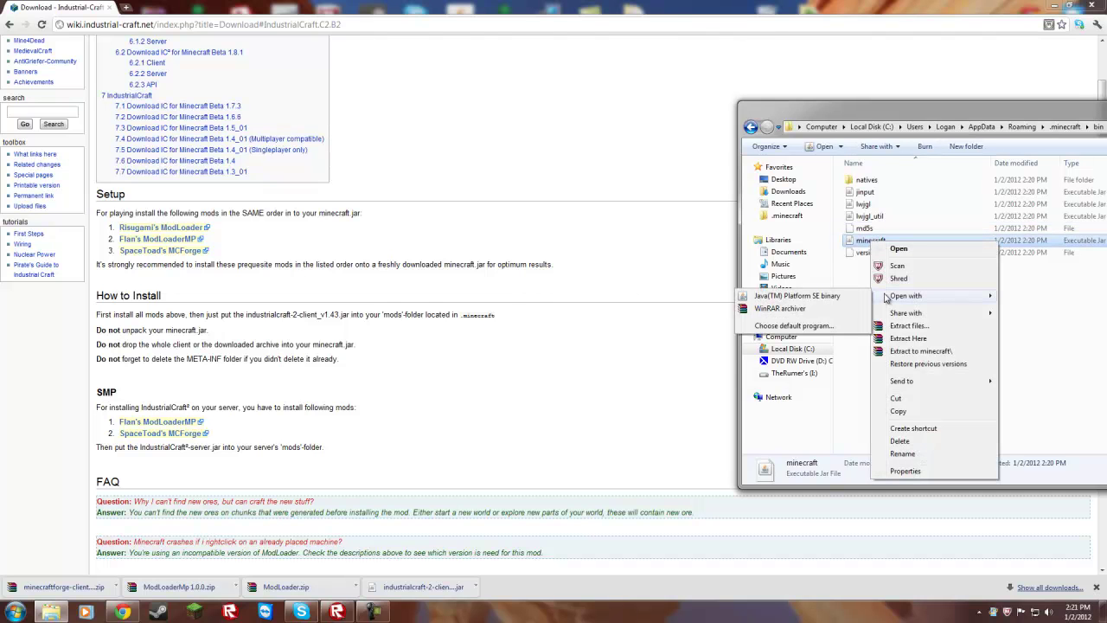
click(839, 309)
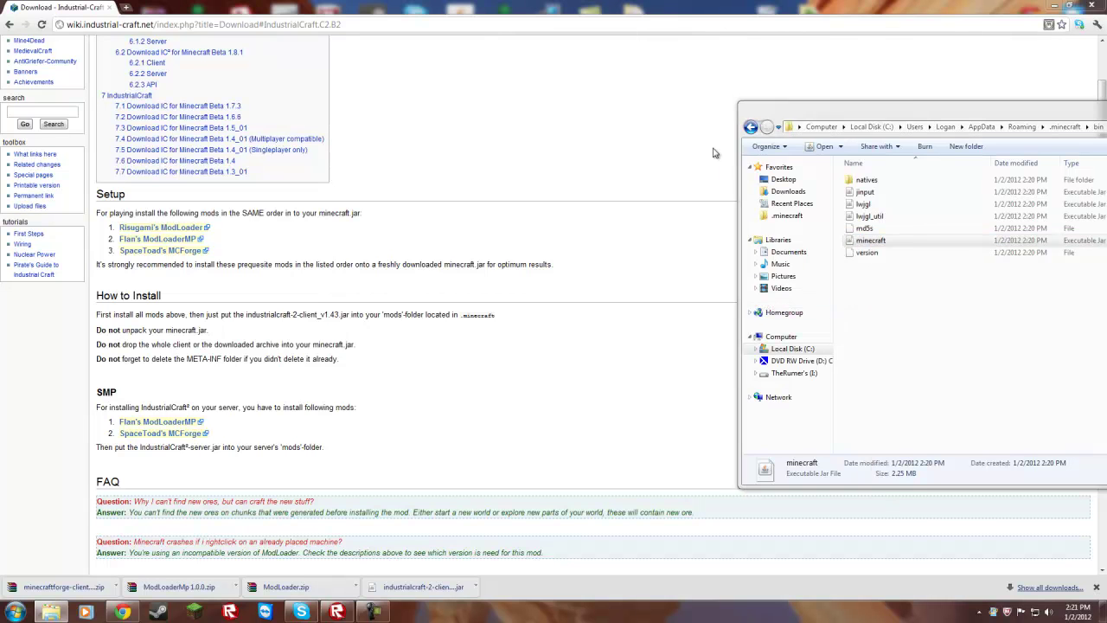
drag(702, 122, 883, 76)
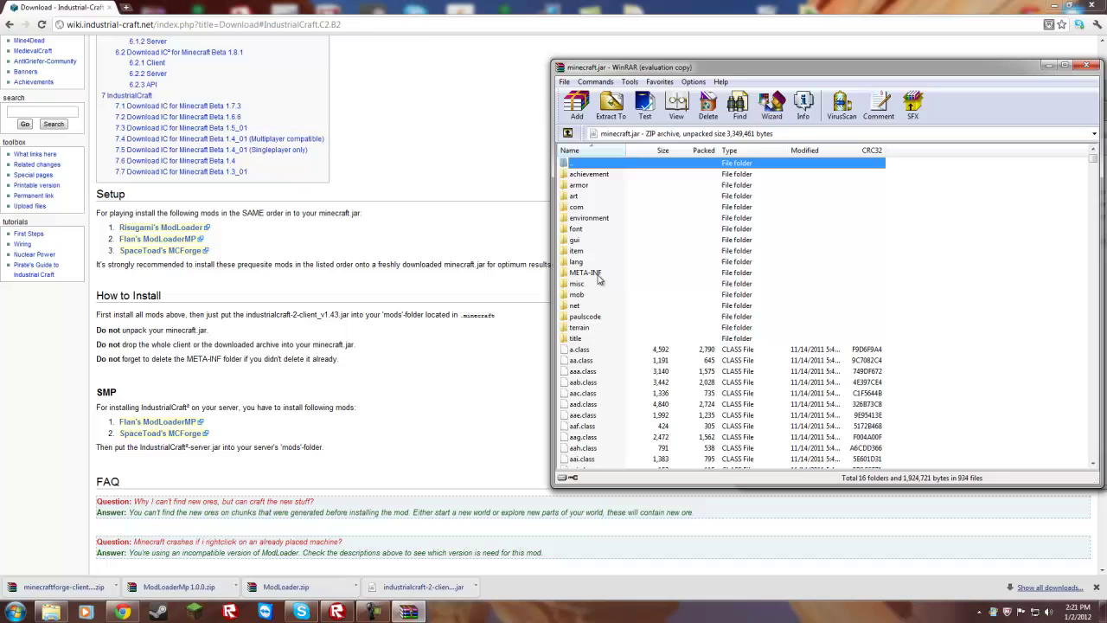
Delete the META-INF folder from the minecraft.jar archive and confirm the deletion.
click(596, 275)
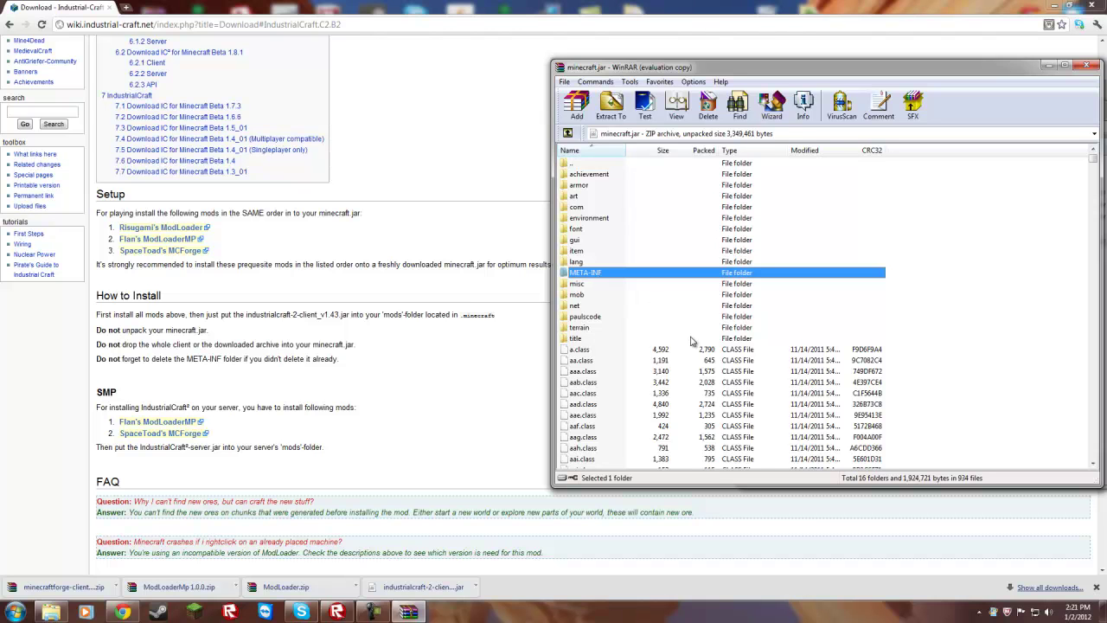
key(Delete)
click(569, 344)
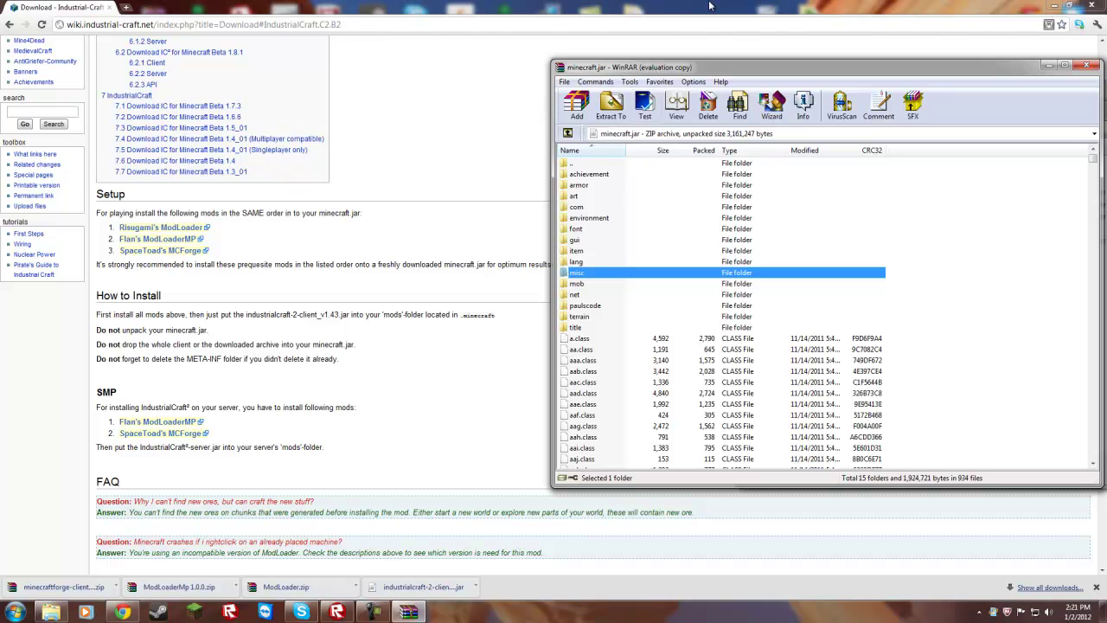
Fit the browser to half the screen, copy all class files from ModLoader.zip into minecraft.jar, and close ModLoader.zip.
drag(664, 6, 23, 7)
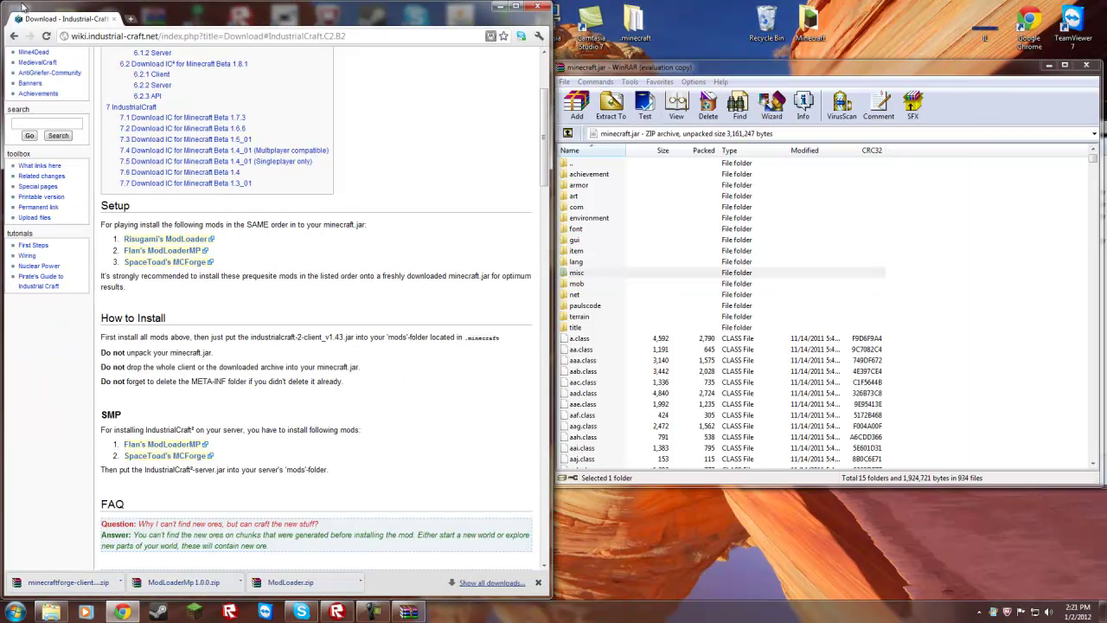
click(311, 577)
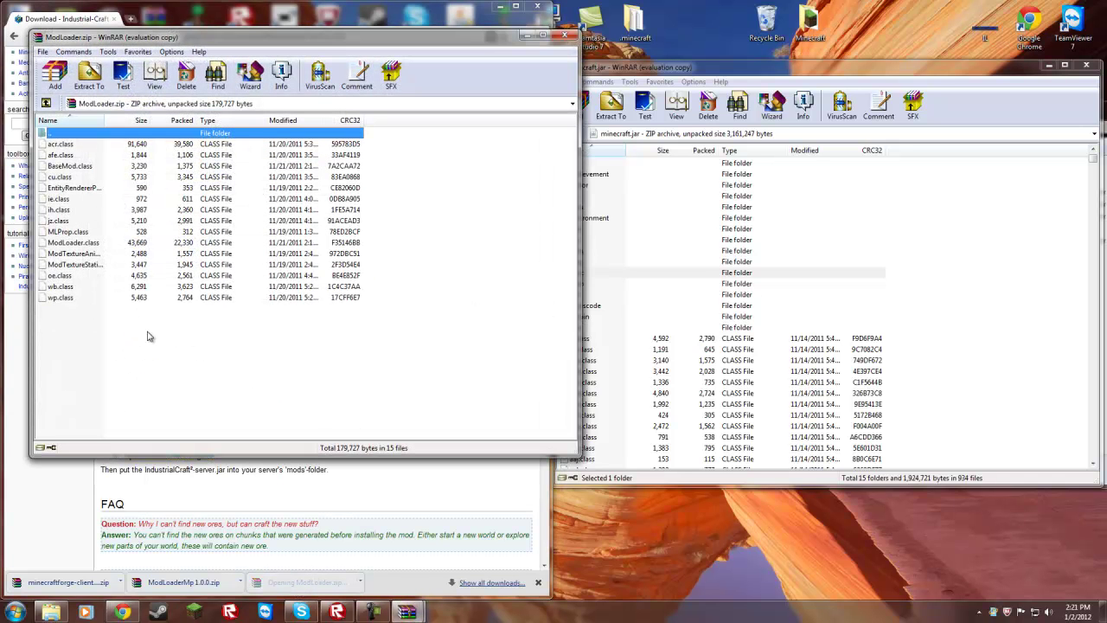
drag(147, 335, 86, 147)
drag(59, 196, 596, 311)
click(823, 379)
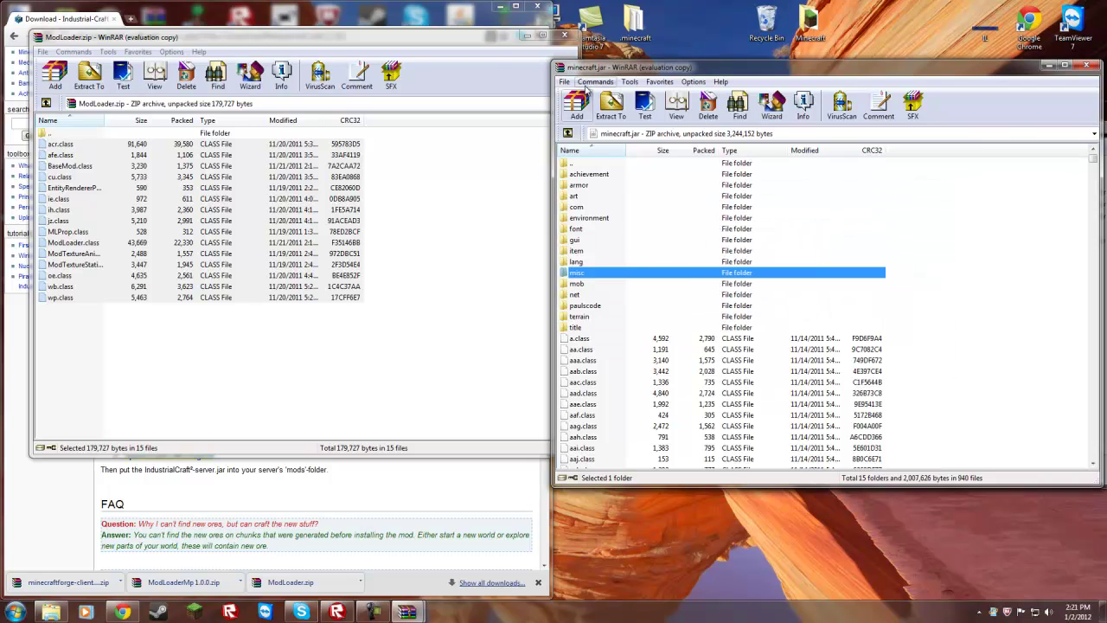
click(564, 35)
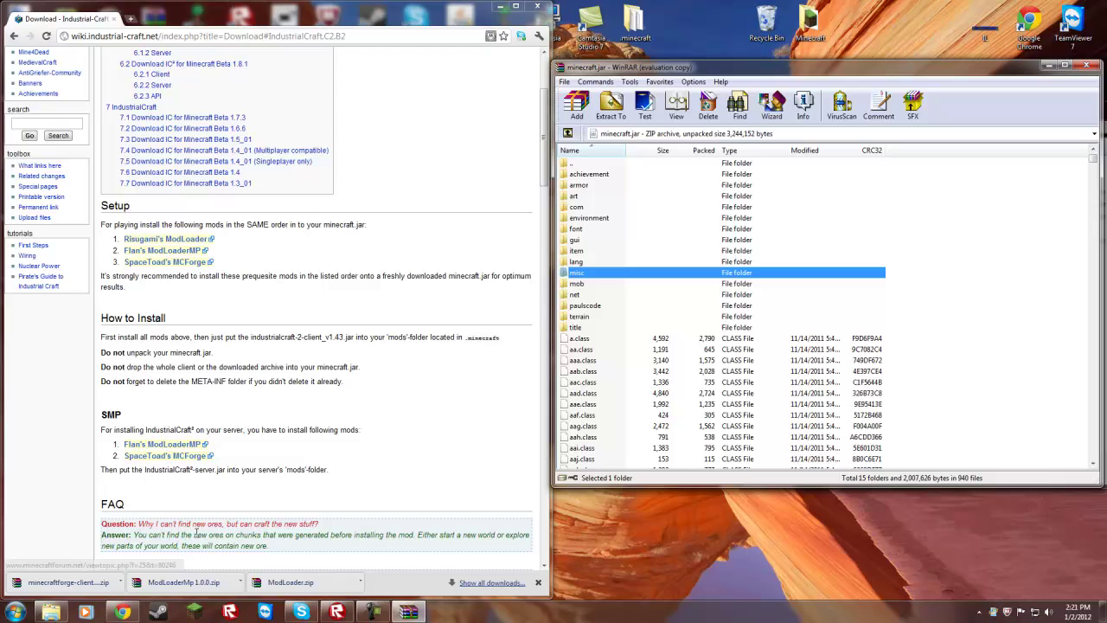
Open the downloaded ModLoaderMp 1.0.0.zip, copy all its class files into minecraft.jar, and close that archive.
click(210, 582)
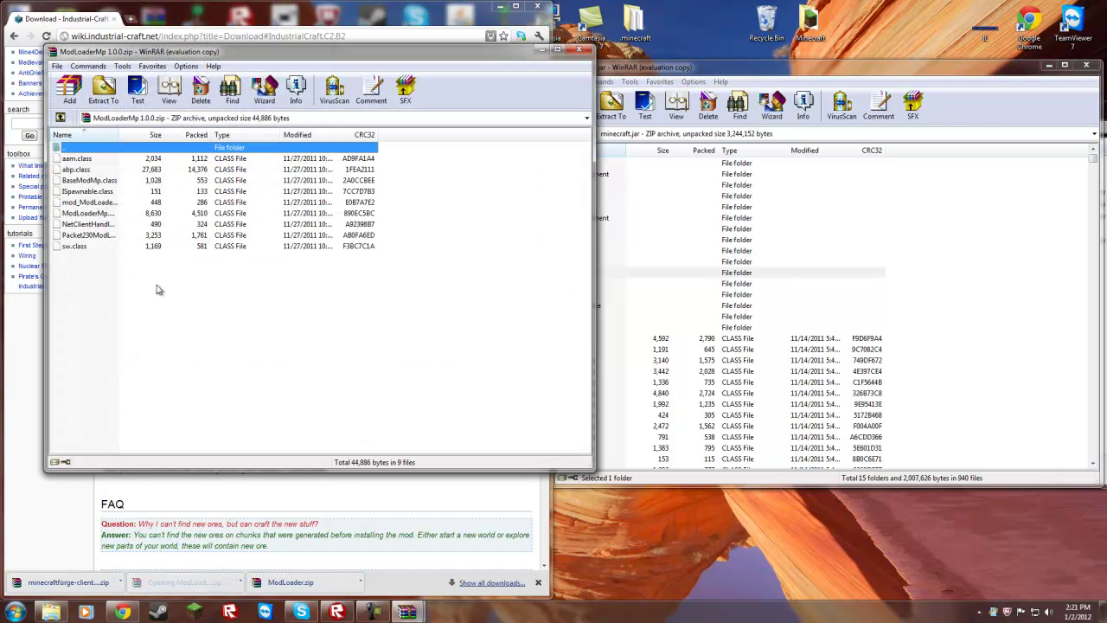
drag(161, 291, 91, 156)
drag(92, 217, 294, 236)
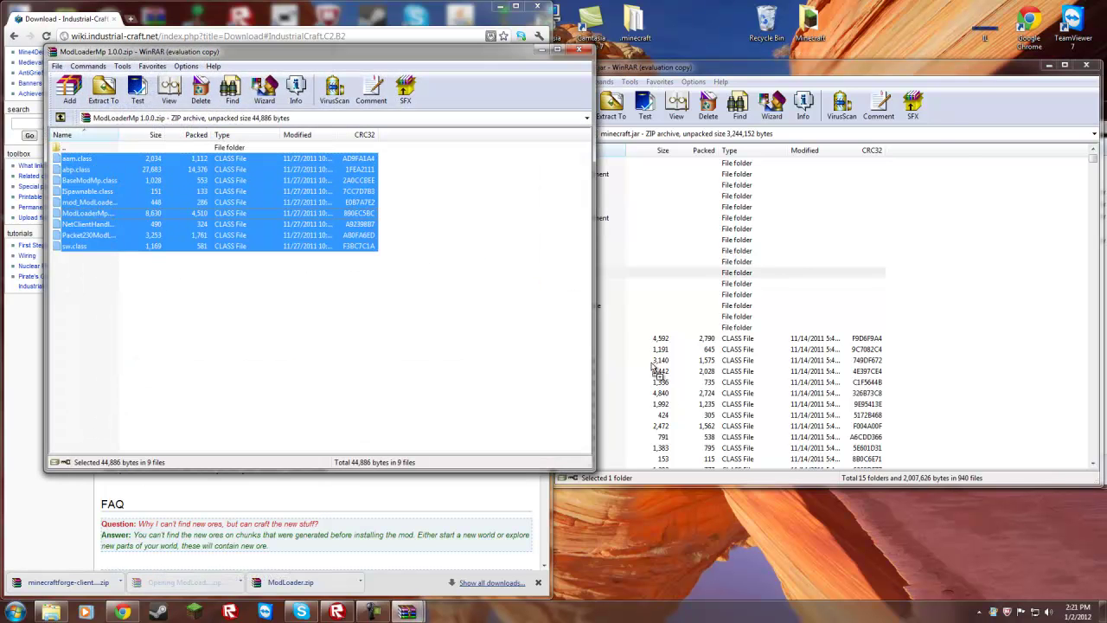
drag(654, 367, 658, 370)
click(840, 377)
drag(507, 54, 483, 57)
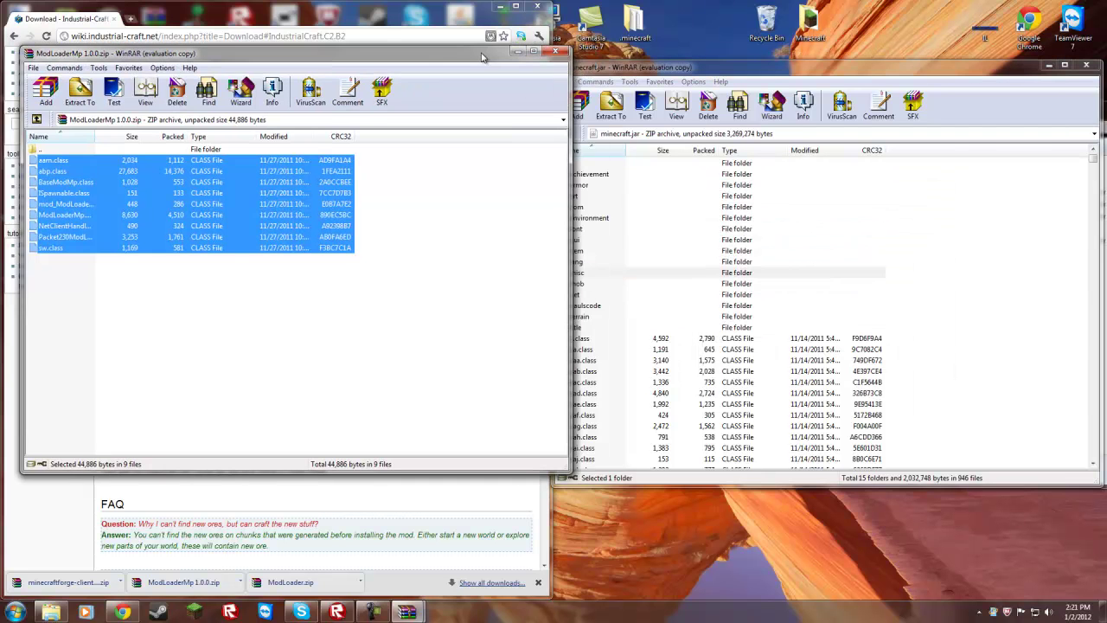
click(555, 53)
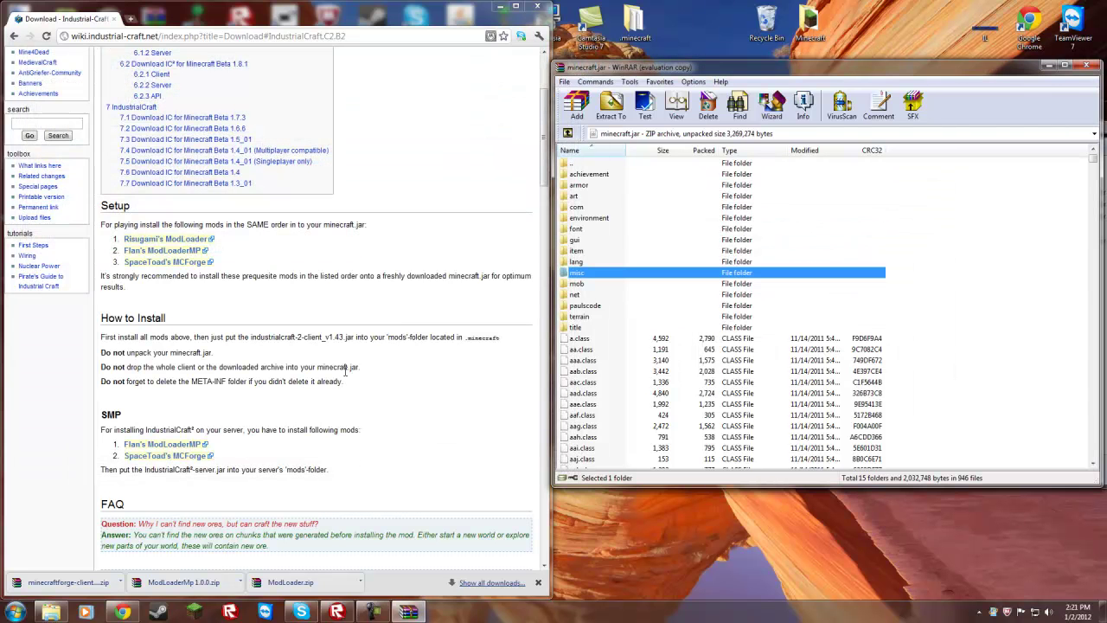
Open minecraftforge-client-1.2.4.zip, copy all its files and its folder into minecraft.jar, and close the Forge archive.
click(86, 583)
drag(400, 176, 309, 492)
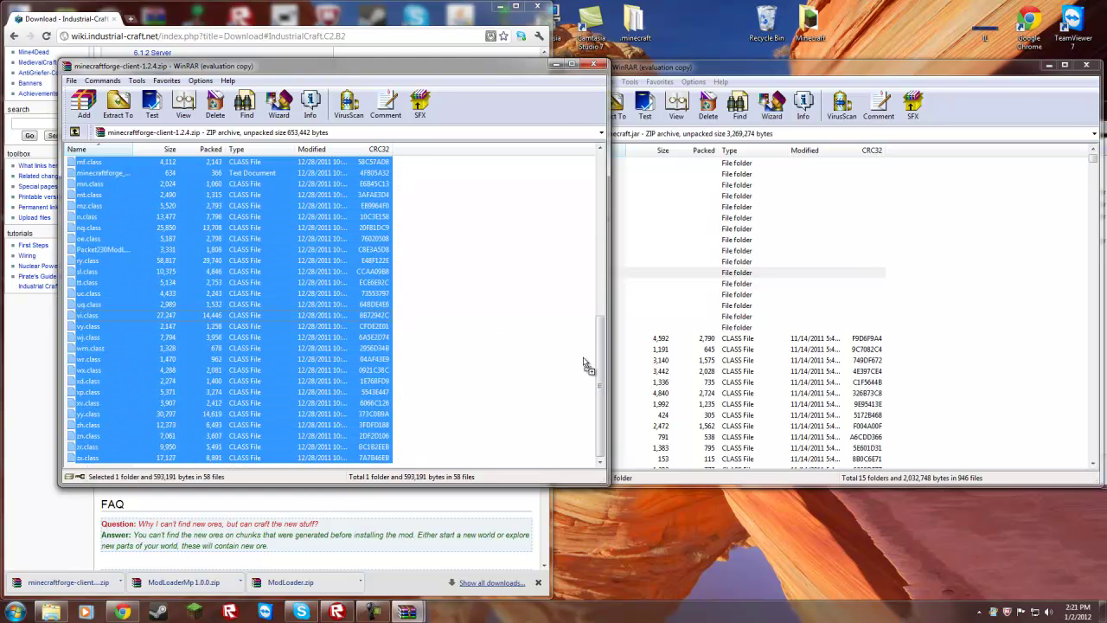
drag(586, 364, 691, 382)
key(Return)
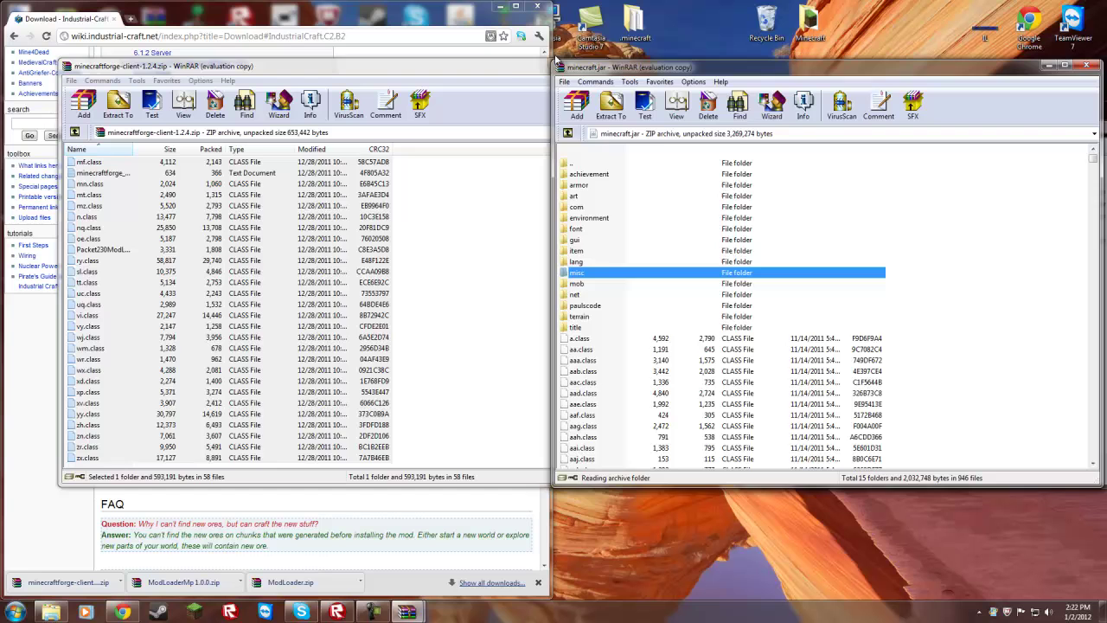
click(536, 66)
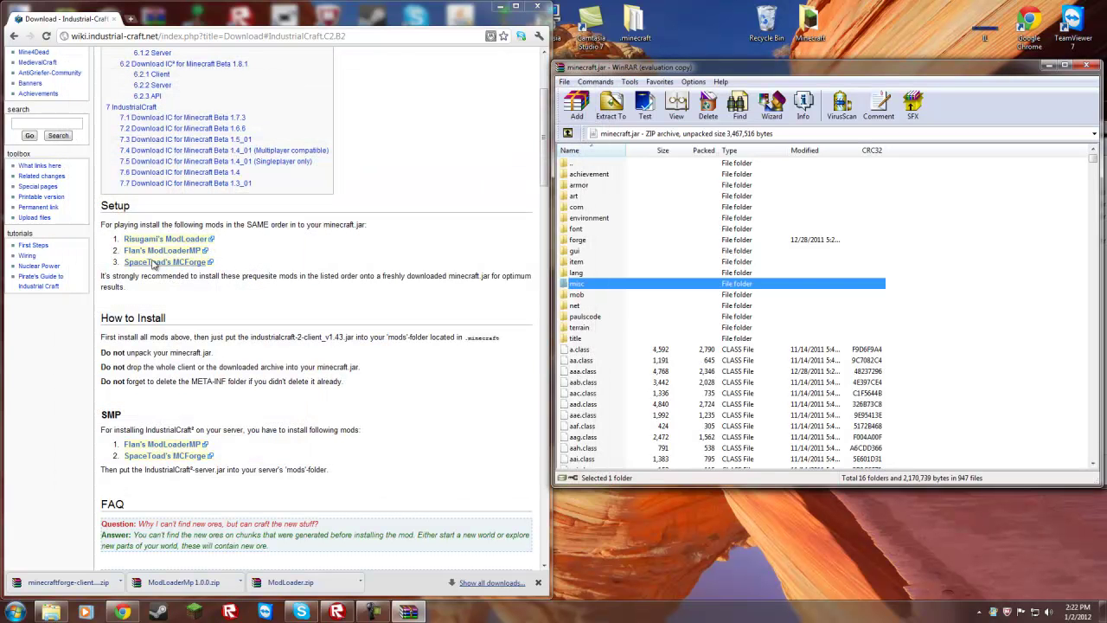
Review the required mod order in the wiki's Setup list: Risugami's ModLoader, Flan's ModLoaderMP, and SpaceToad's MCForge.
click(220, 241)
drag(112, 249, 127, 244)
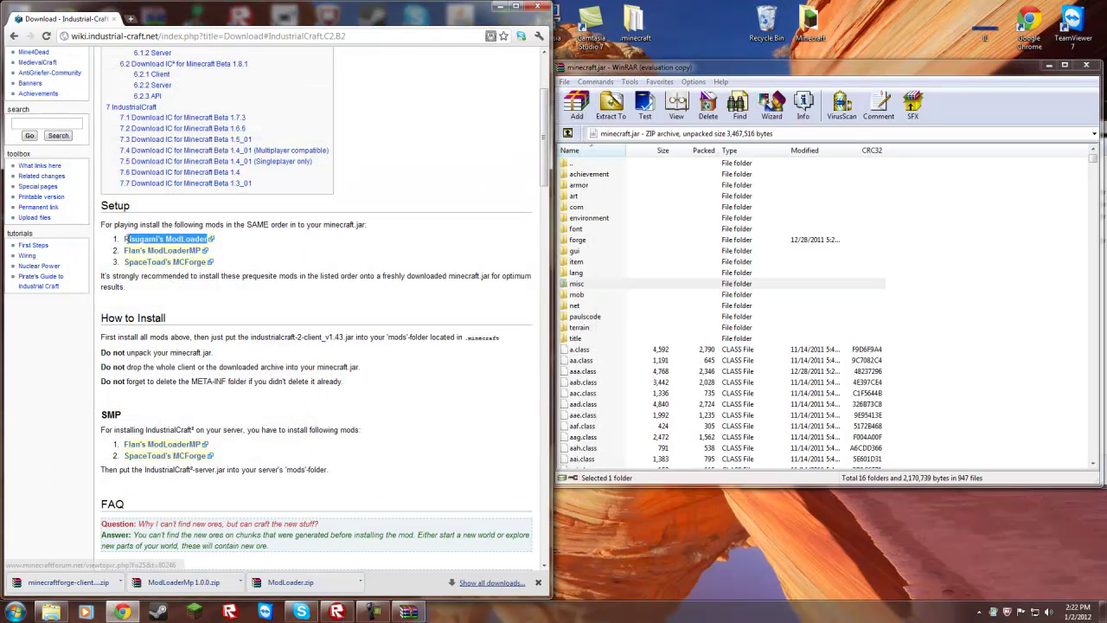
drag(218, 250, 123, 250)
drag(225, 266, 139, 271)
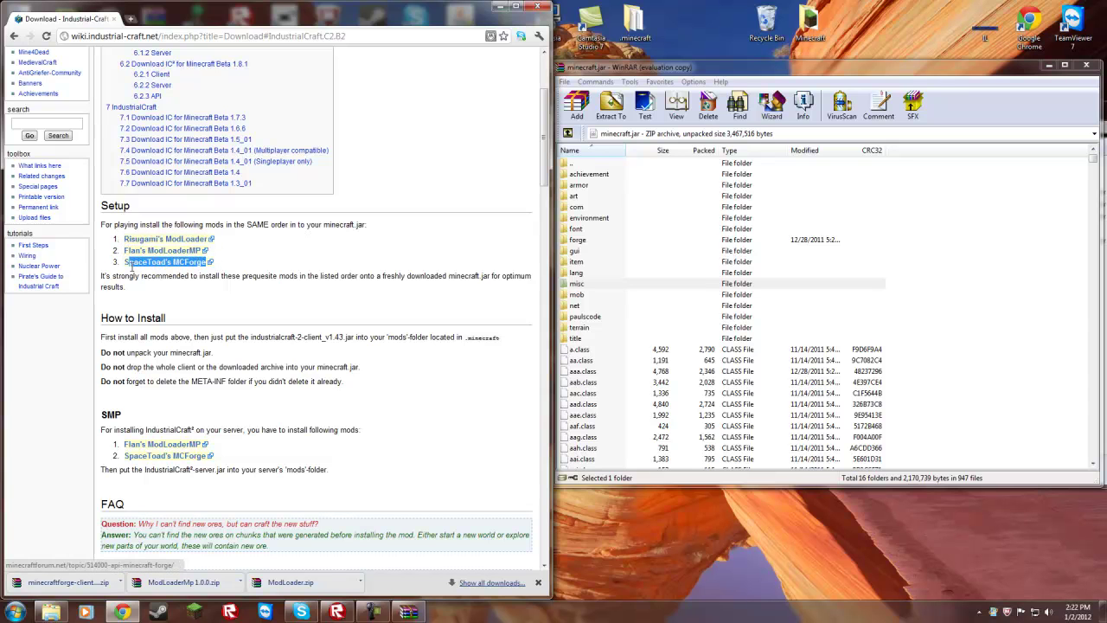
click(394, 225)
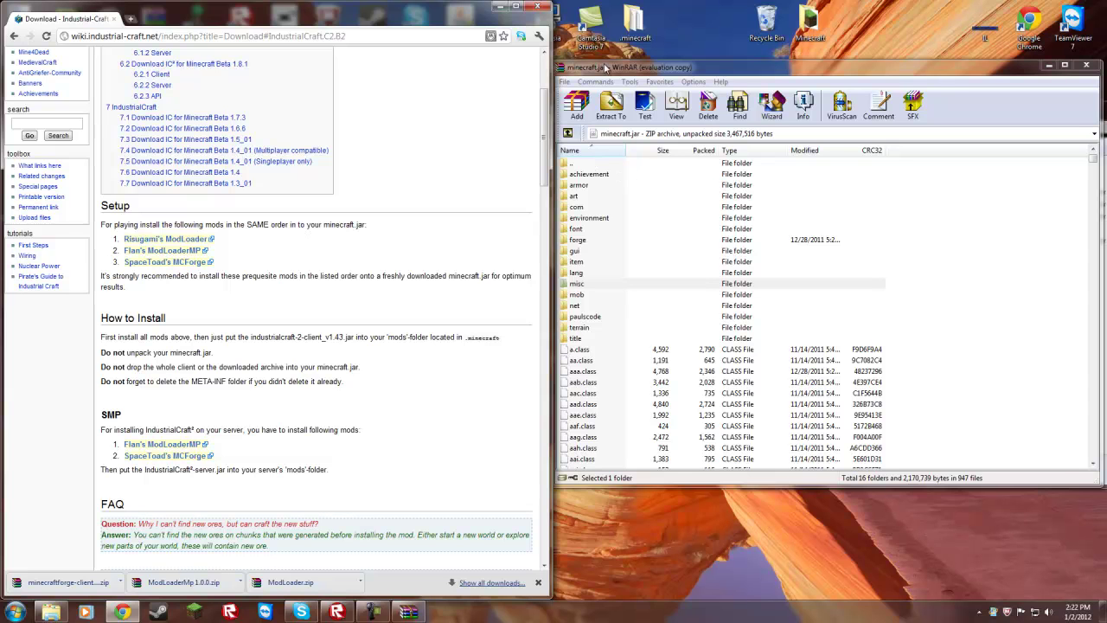
Widen the browser window to reveal the industrialcraft-2-client download, and close the modified minecraft.jar archive.
drag(605, 68, 596, 69)
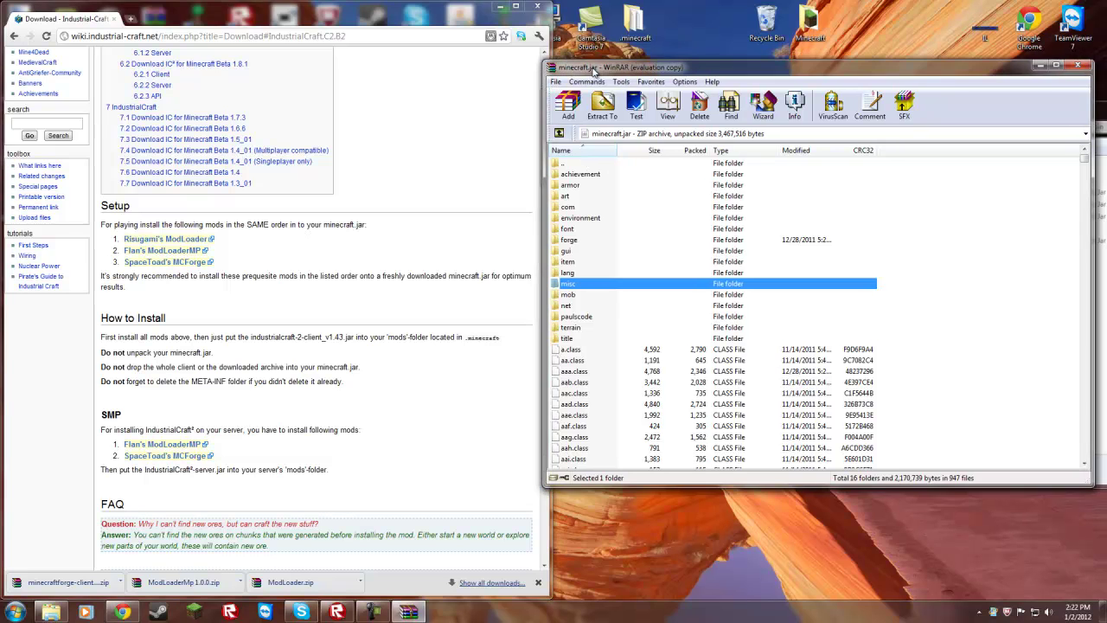
click(338, 300)
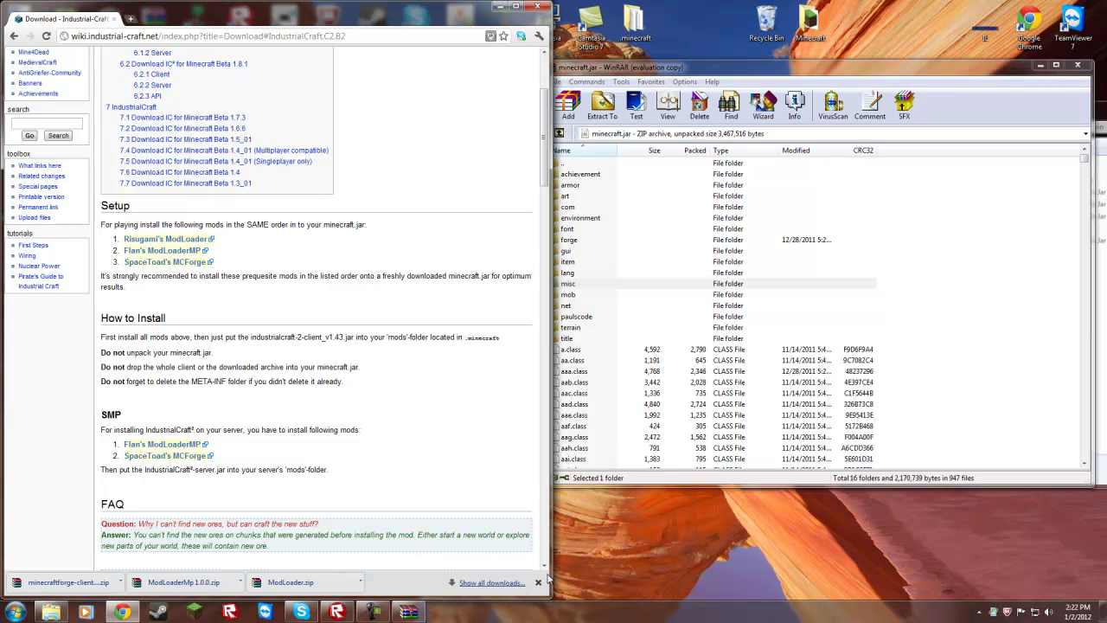
drag(548, 577, 629, 573)
click(918, 375)
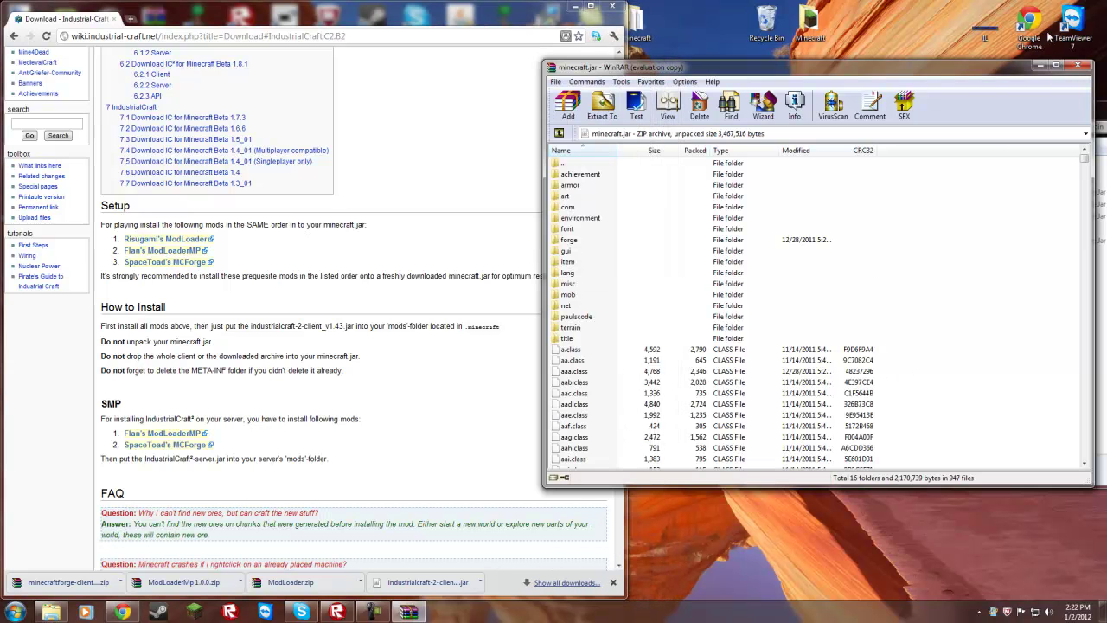
click(1077, 65)
Narrow the bin folder's window, place it beside the browser, and go up to the .minecraft folder.
drag(973, 60, 675, 95)
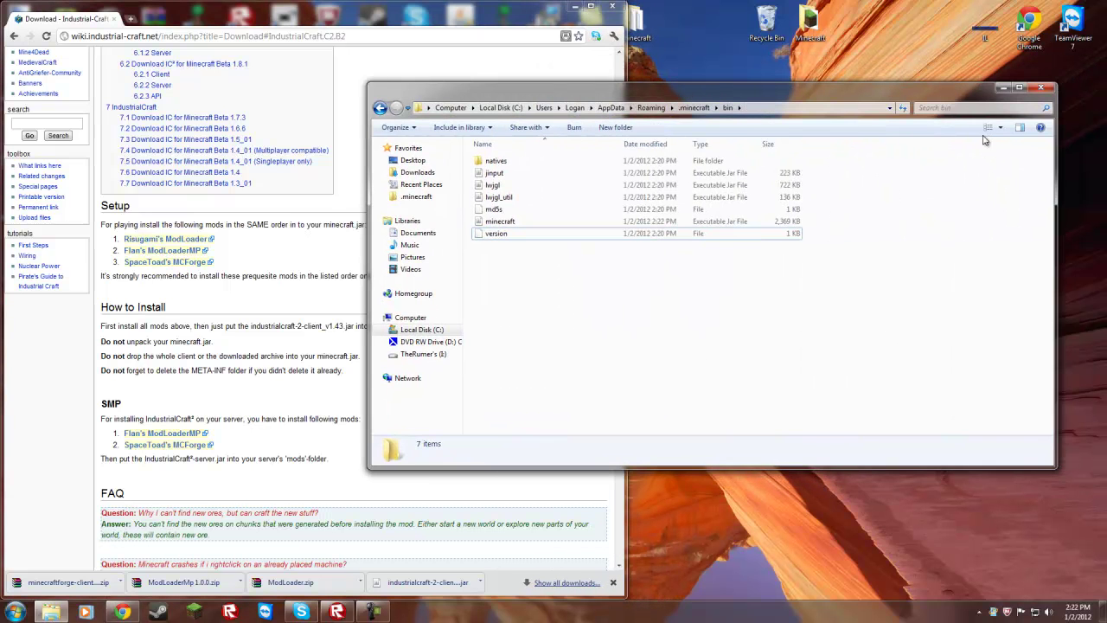
drag(1054, 156, 683, 157)
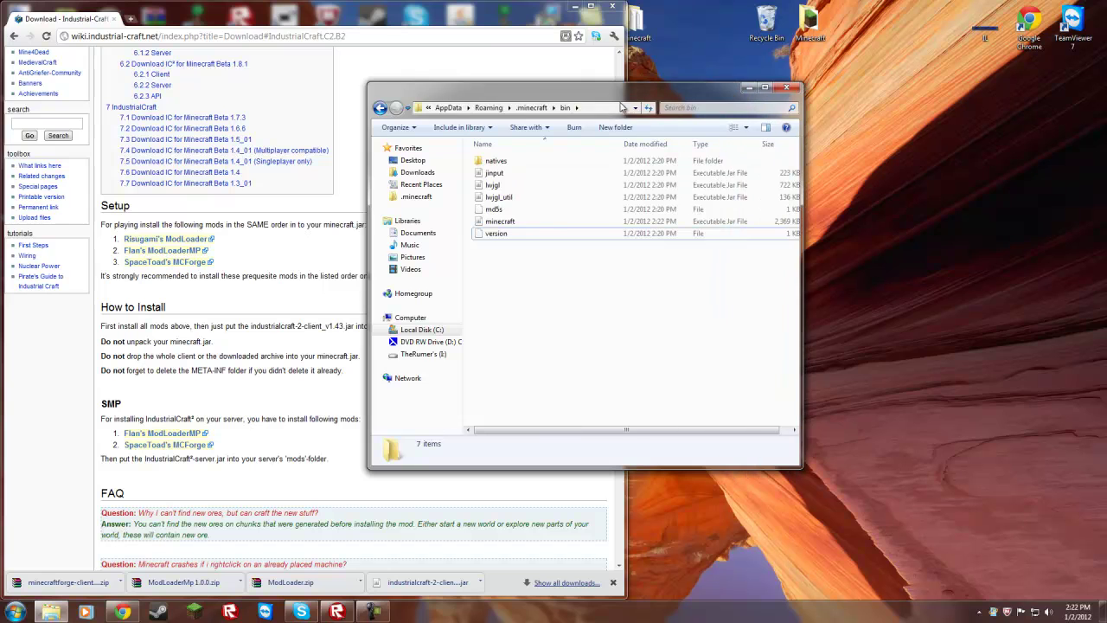
drag(627, 103, 901, 86)
click(800, 90)
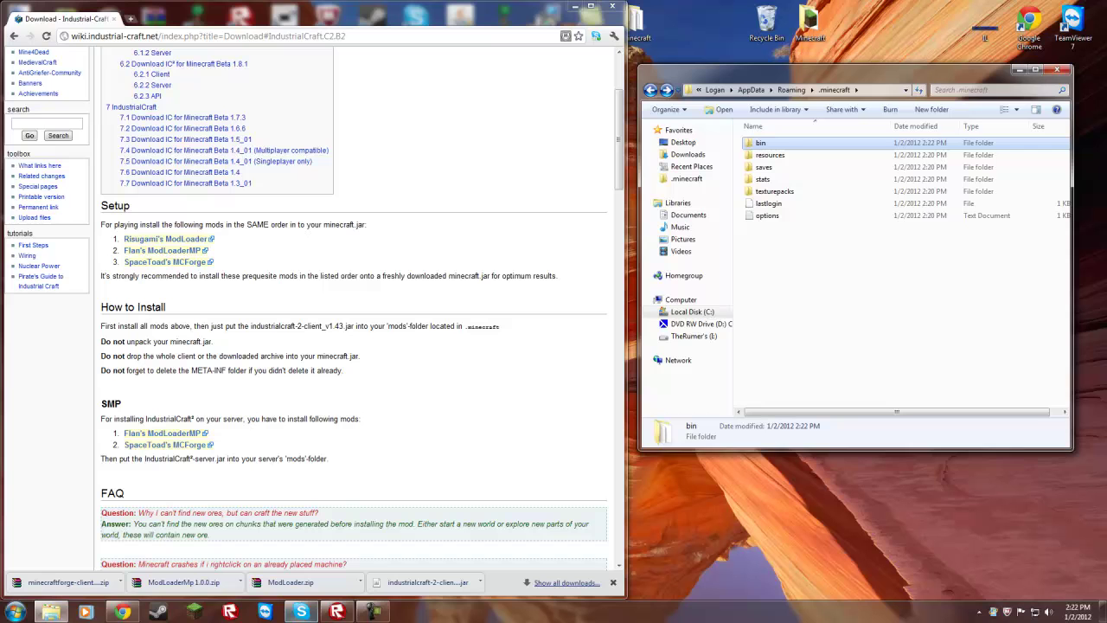
Start the Minecraft Launcher, log in with the account password, and close the game once the main menu loads.
click(197, 613)
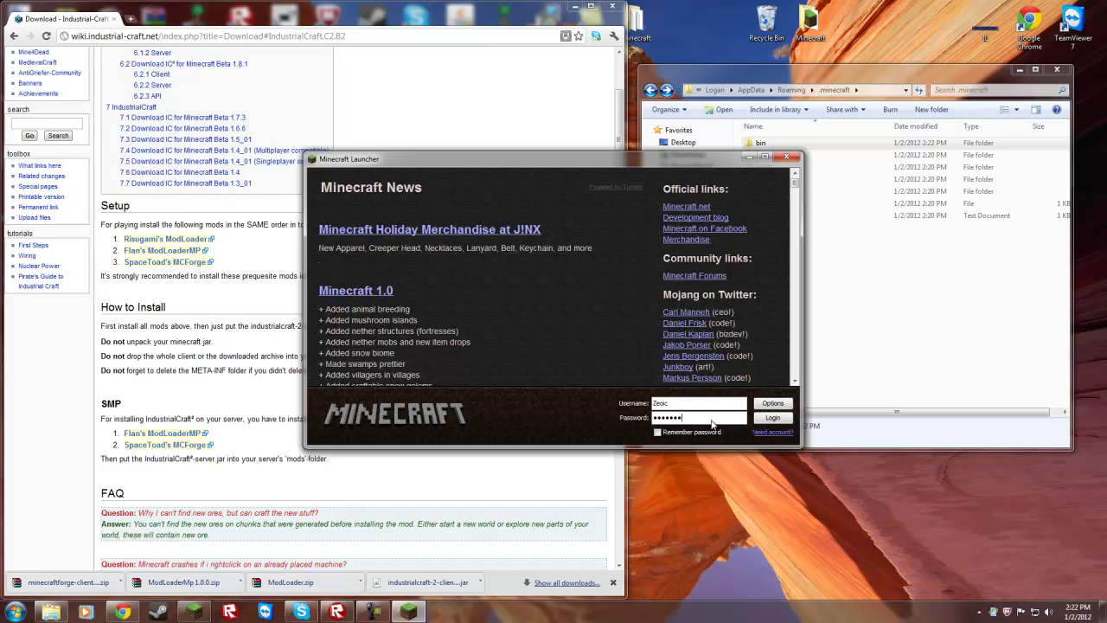
click(776, 418)
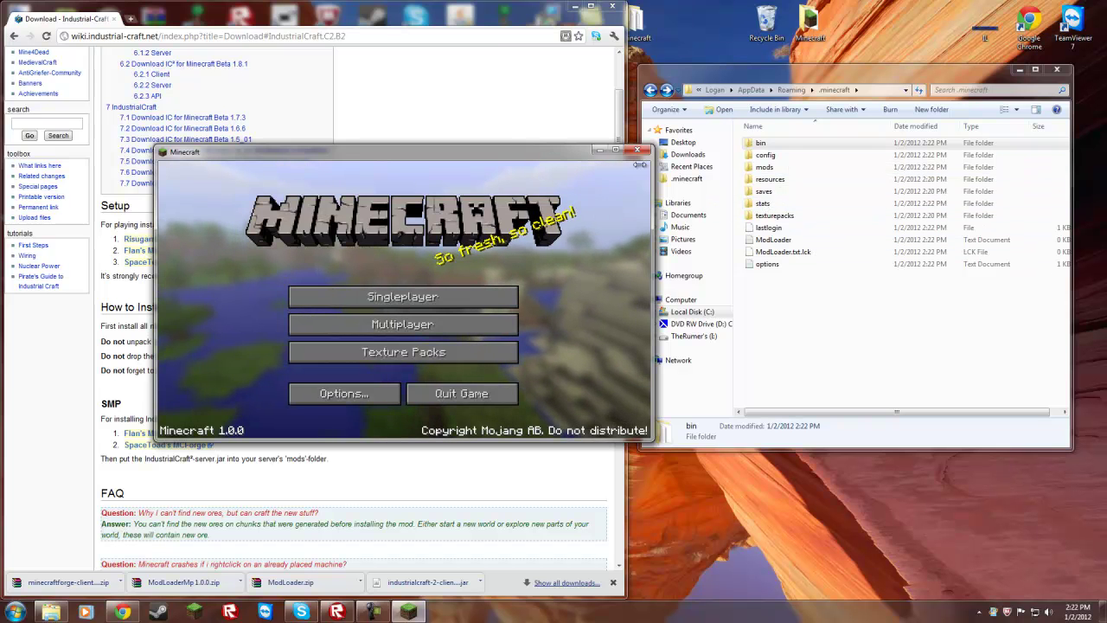
click(636, 150)
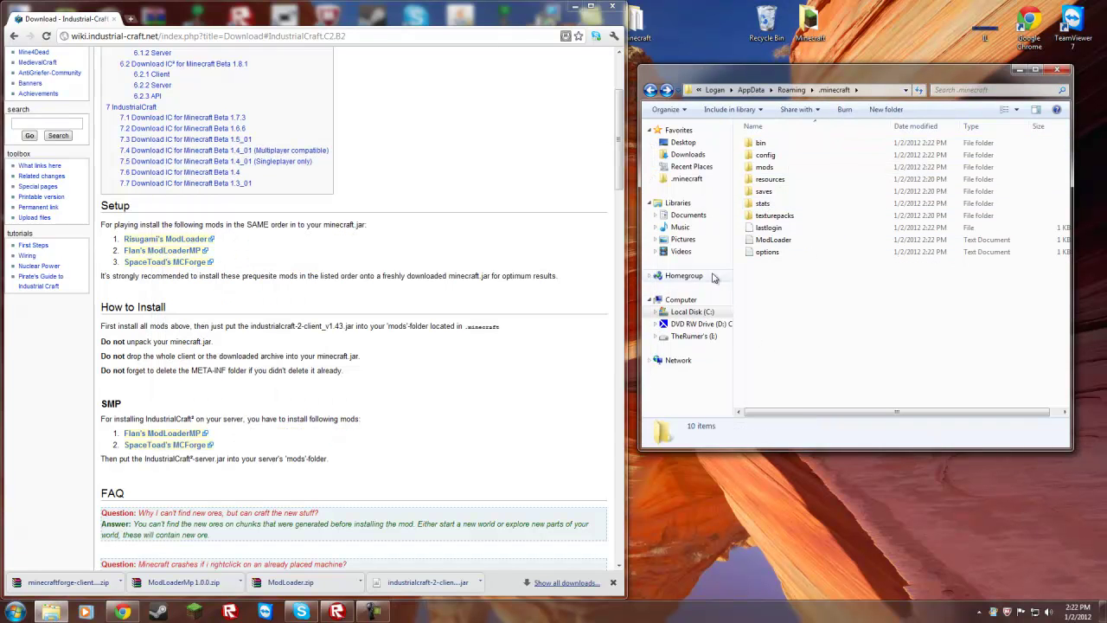
Copy the downloaded industrialcraft-2-client_1.43 jar into the mods folder, and return to the .minecraft folder.
double_click(764, 168)
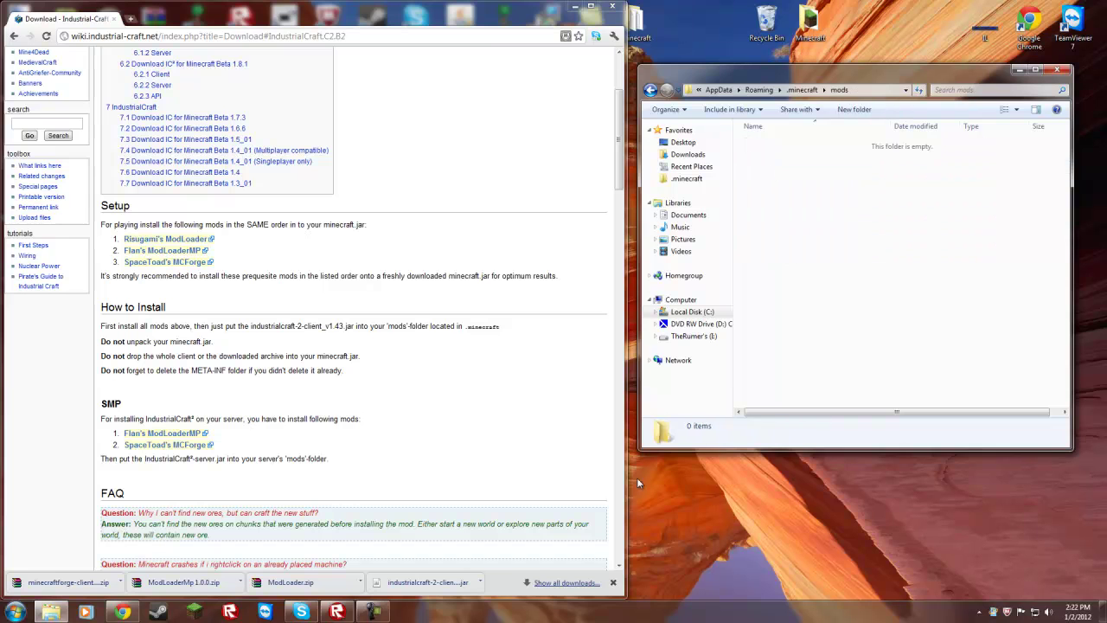
drag(476, 583, 743, 315)
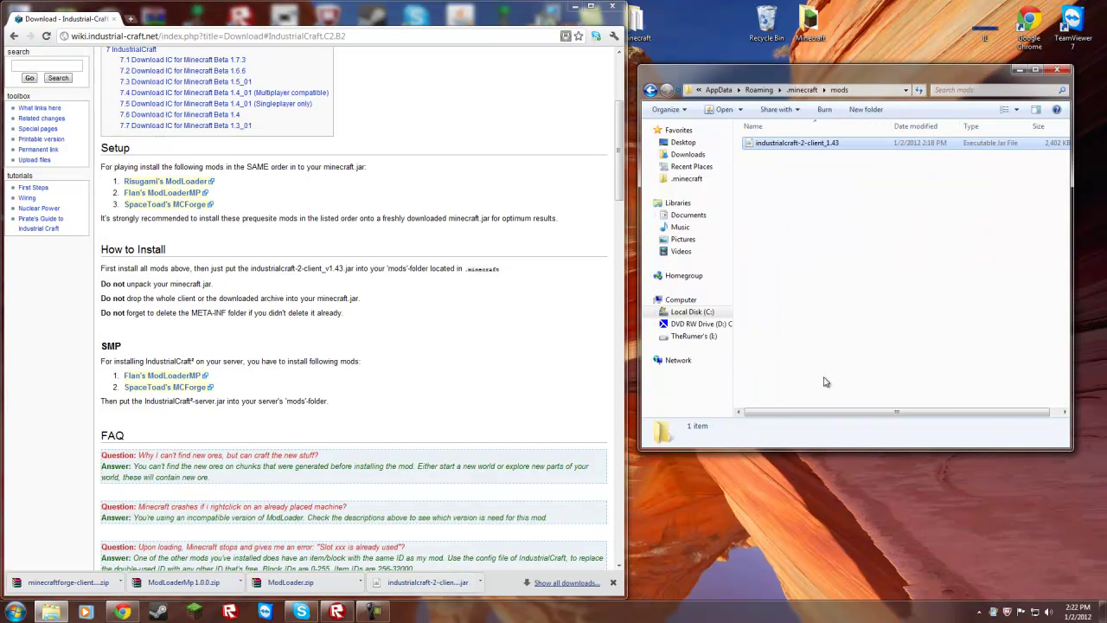
click(649, 89)
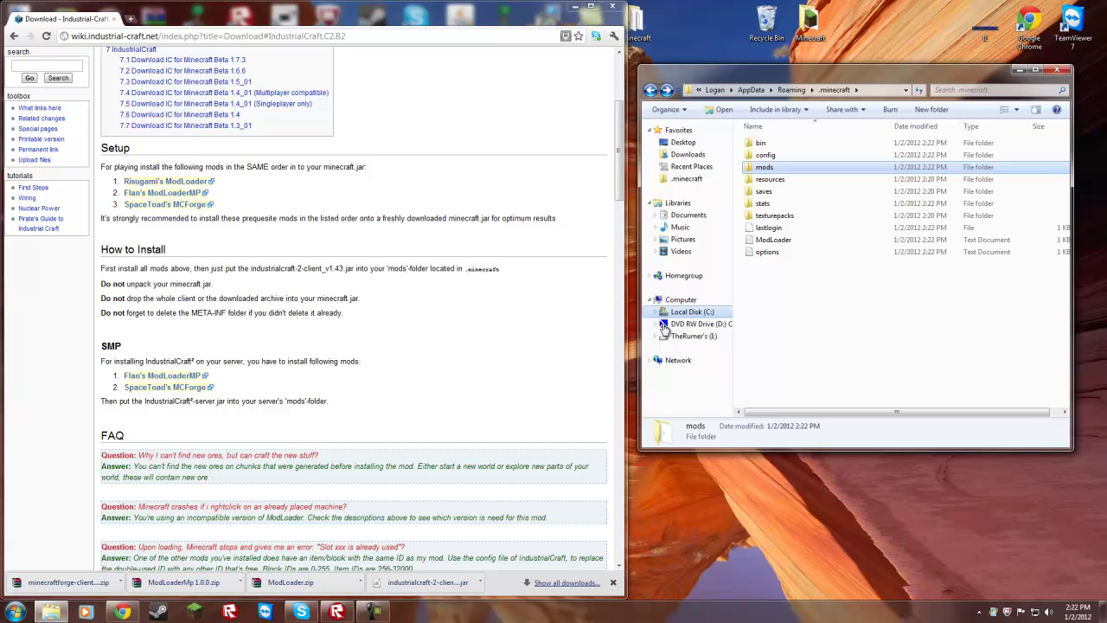
Launch Minecraft, log in, and create a singleplayer world named New World in Creative mode.
click(159, 612)
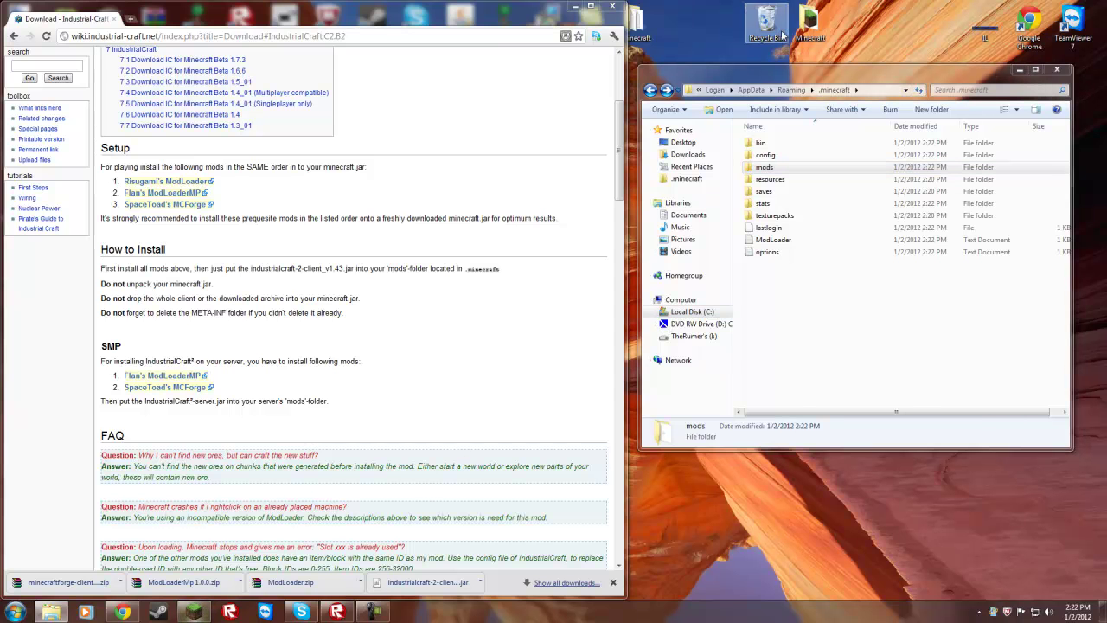
click(766, 158)
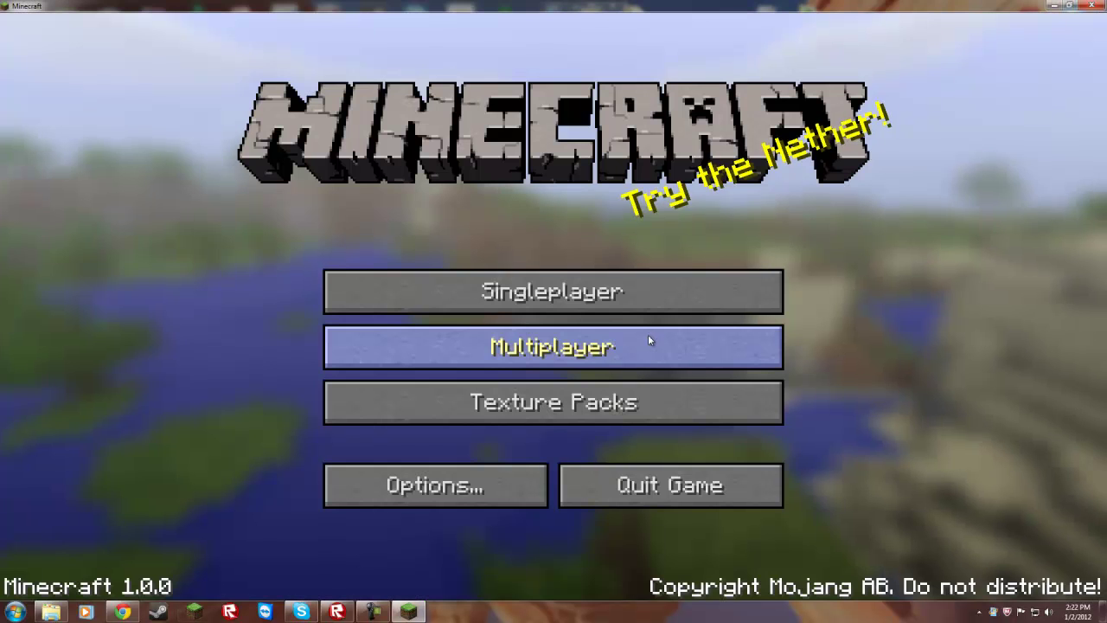
click(617, 299)
click(734, 502)
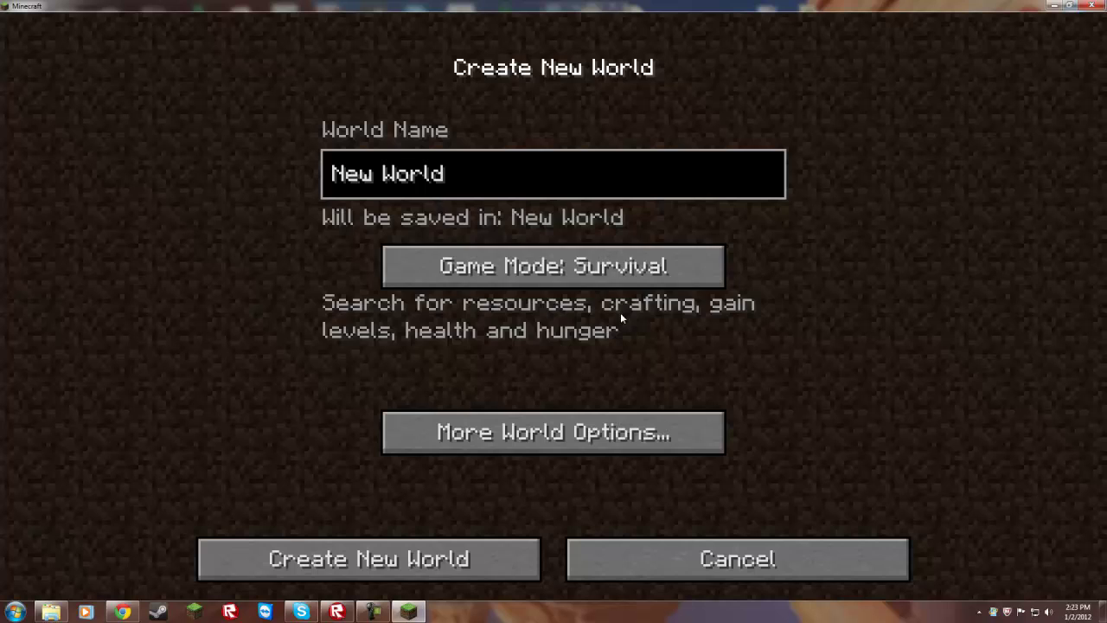
click(620, 268)
click(459, 558)
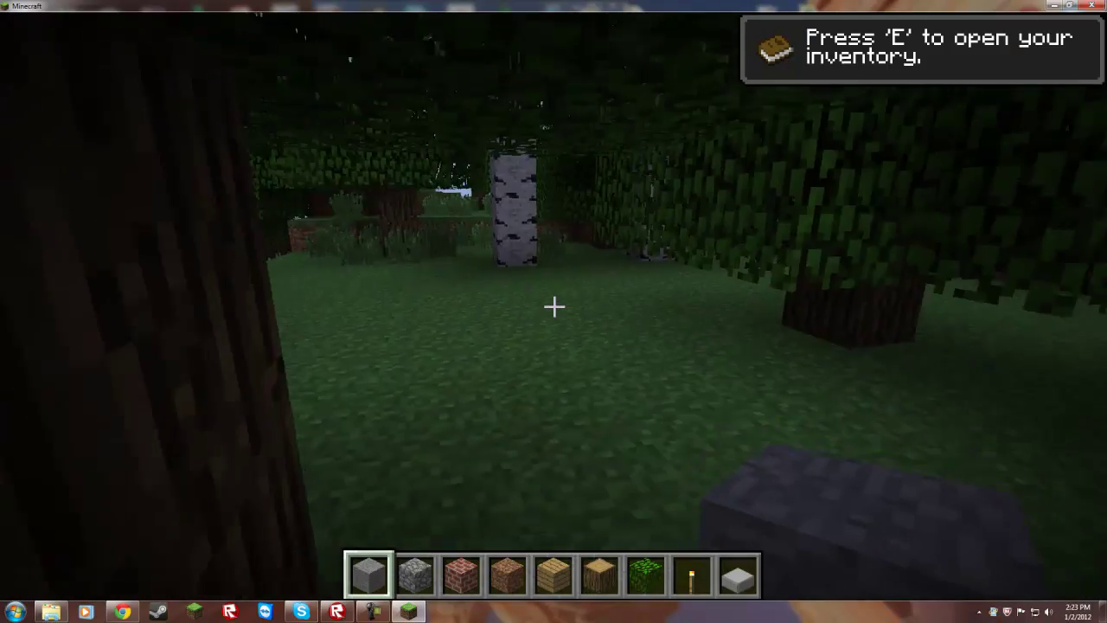
Put the teal-tipped drill in the sixth hotbar slot and the blue crystal in the fifth from the creative item selection.
key(e)
scroll(568, 313, down, 12)
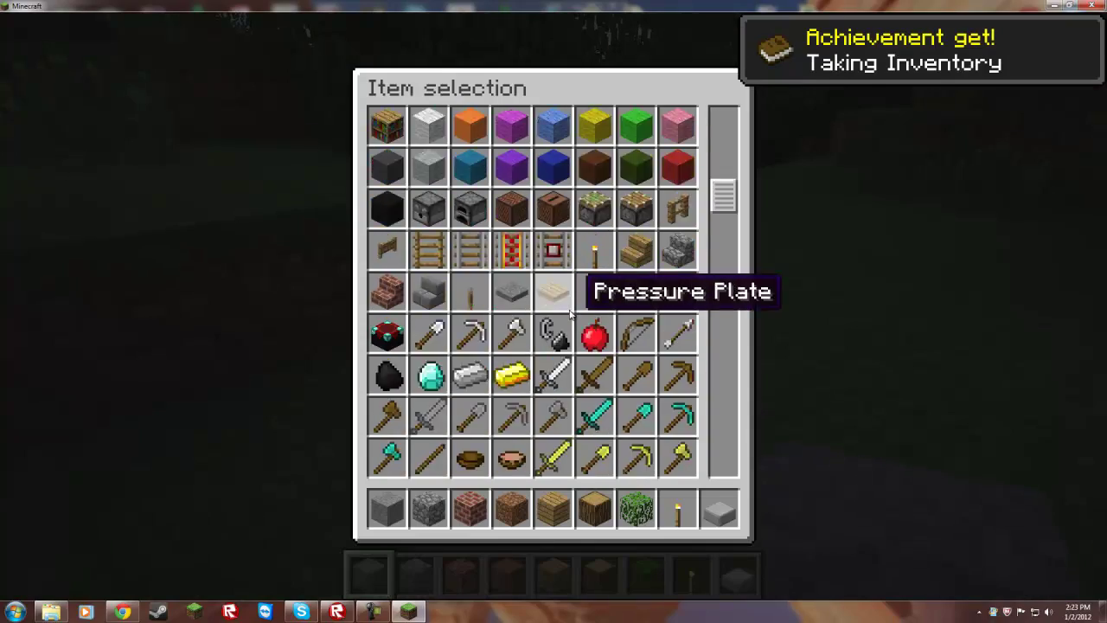
scroll(570, 316, down, 8)
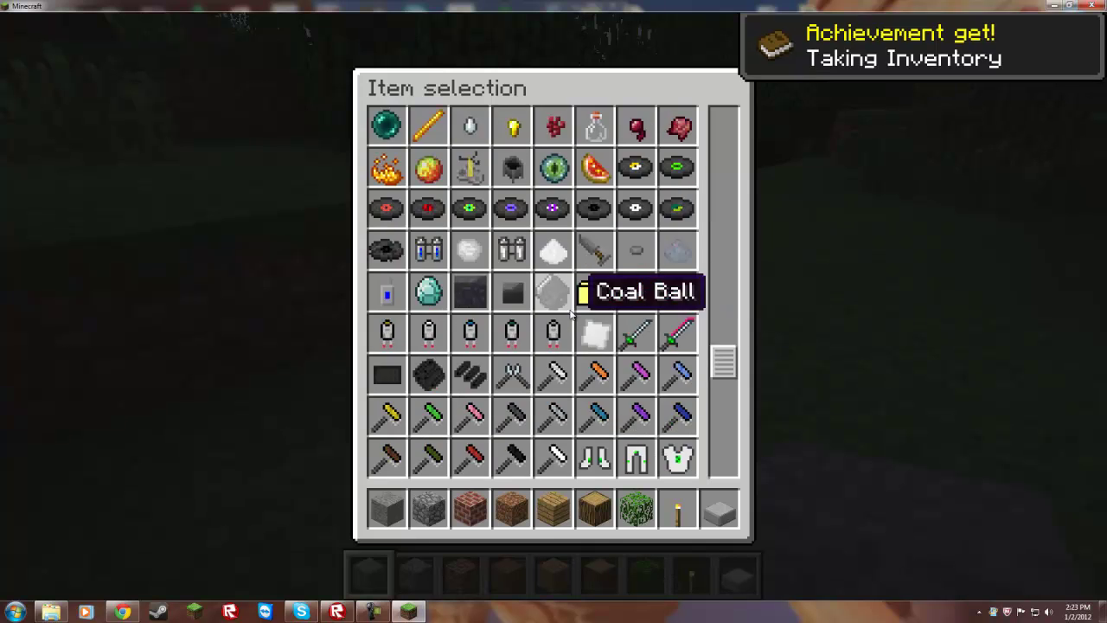
scroll(631, 345, down, 5)
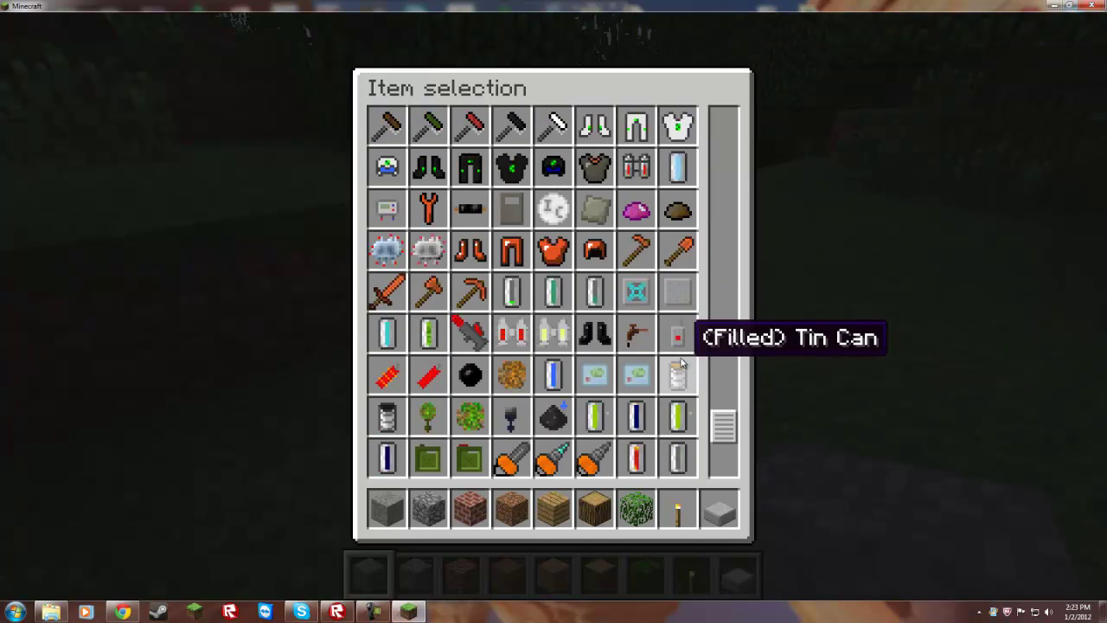
click(584, 344)
click(593, 510)
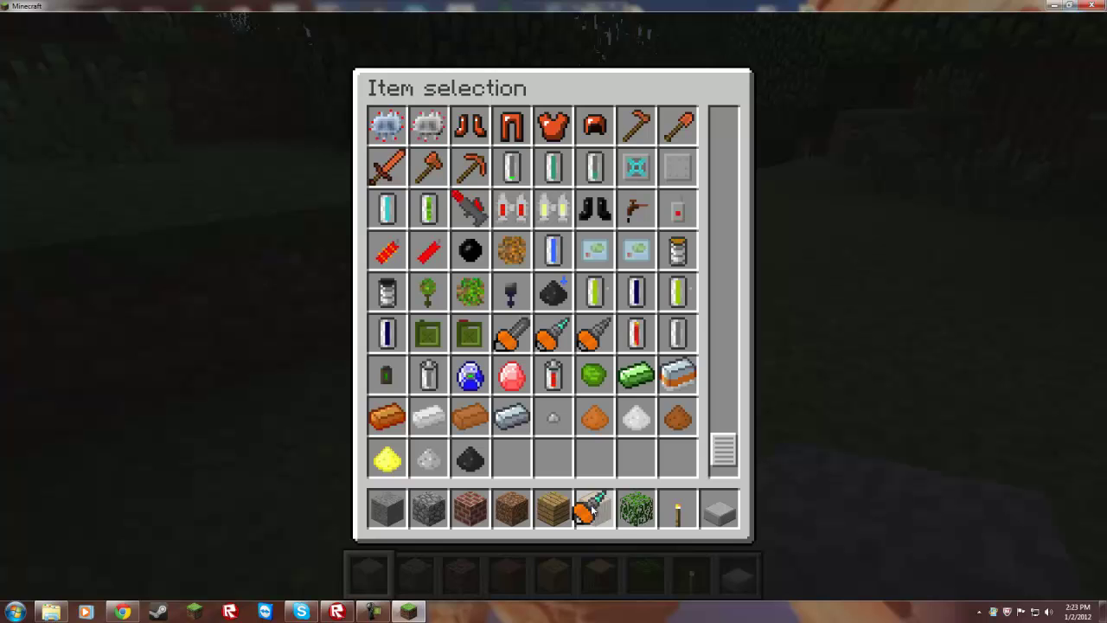
click(470, 375)
click(553, 510)
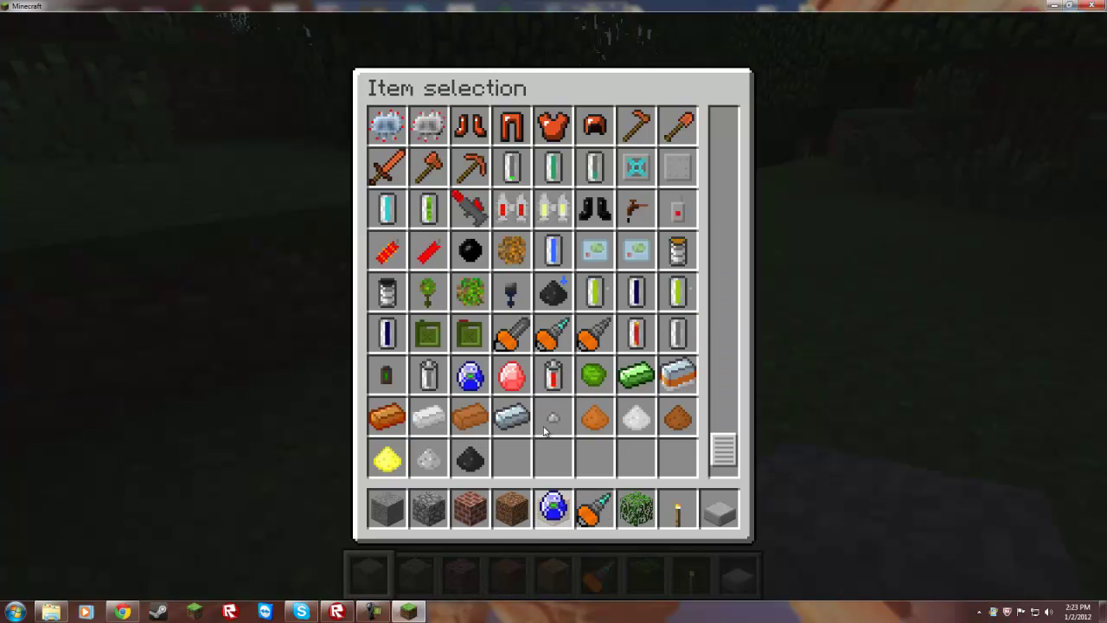
Put Dynamite in the fourth hotbar slot, throw it into the forest, and walk up to the blast spot.
scroll(510, 325, up, 2)
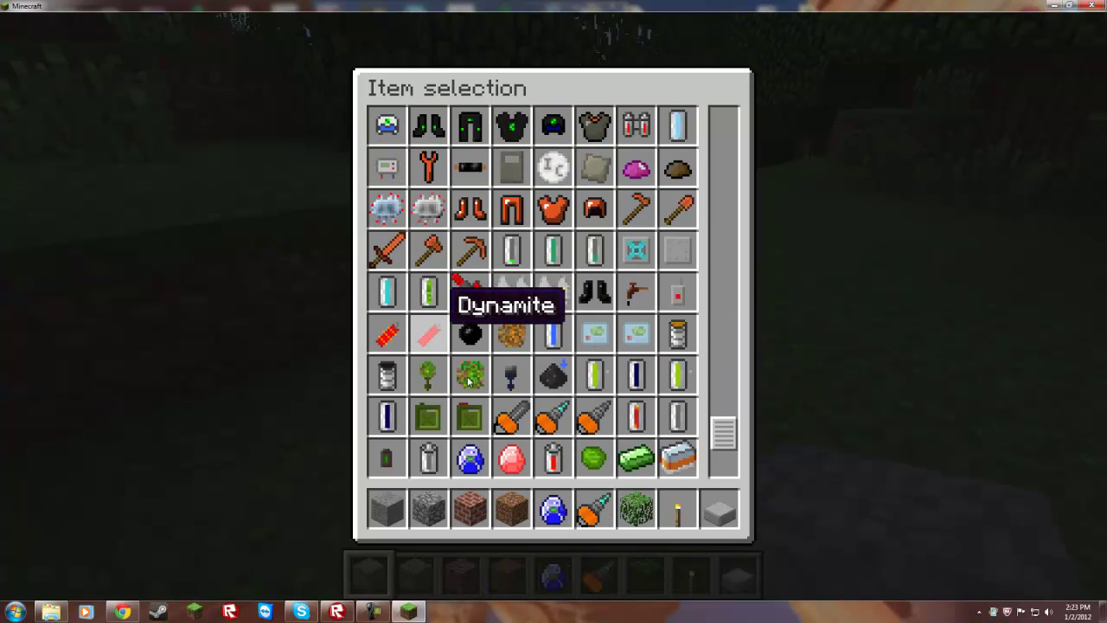
click(428, 334)
click(511, 510)
key(e)
key(4)
right_click(553, 305)
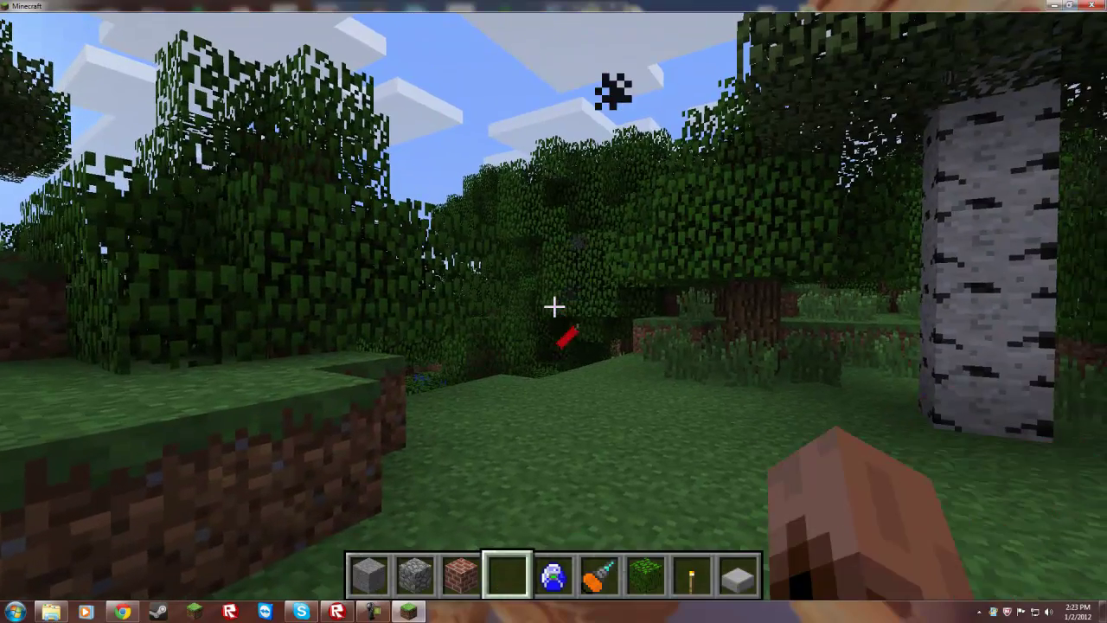
key(w)
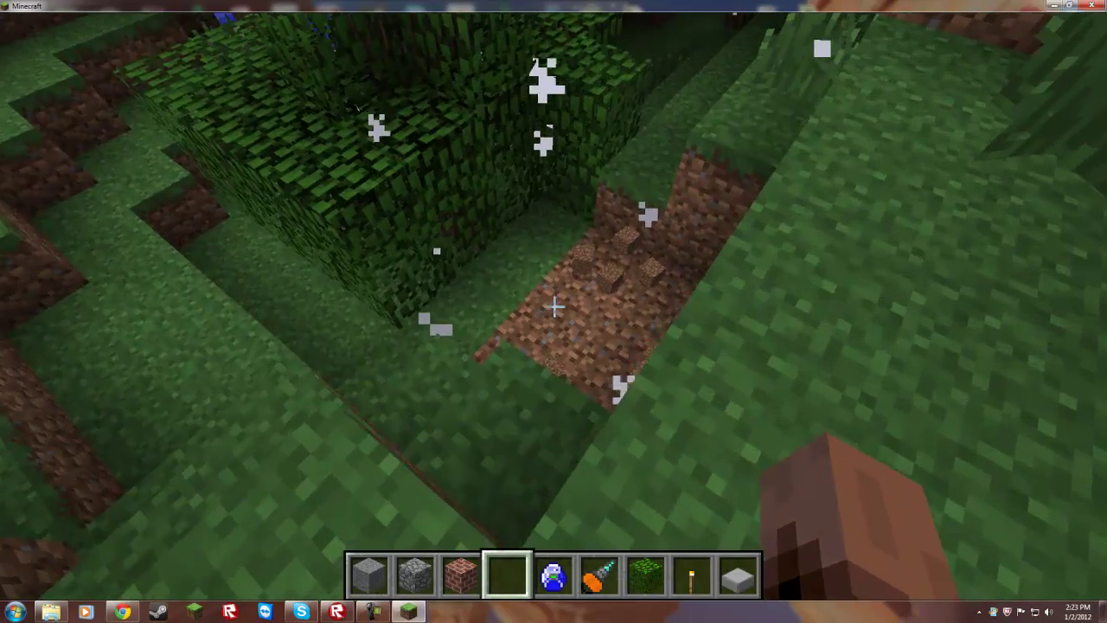
Examine the IndustrialCraft tools, armor, cells and materials in the creative item selection.
key(e)
scroll(550, 309, down, 20)
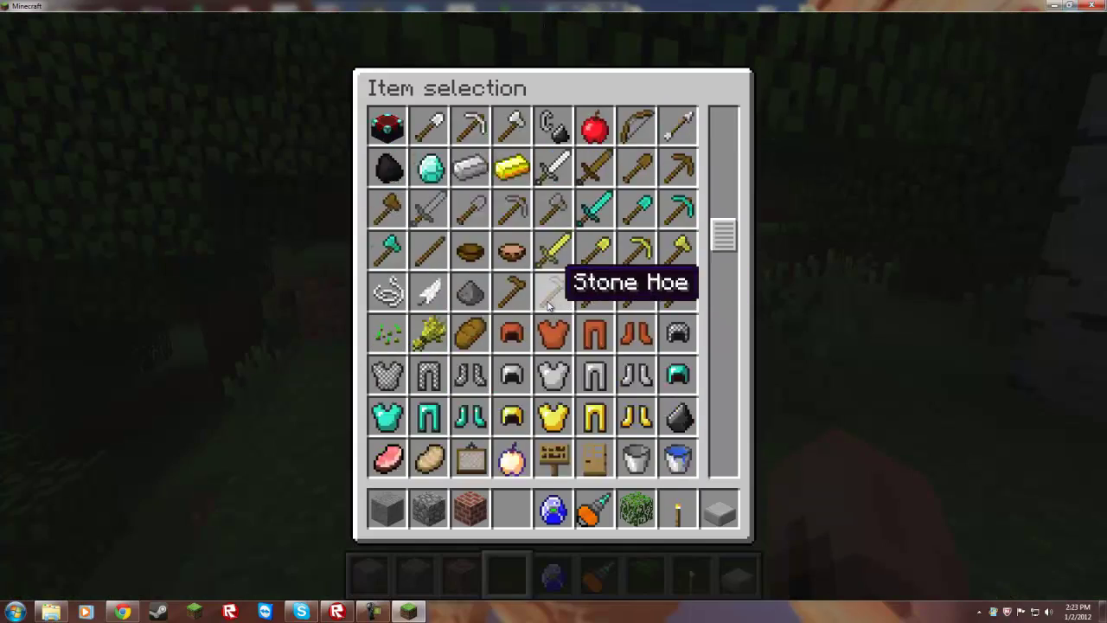
scroll(547, 303, down, 5)
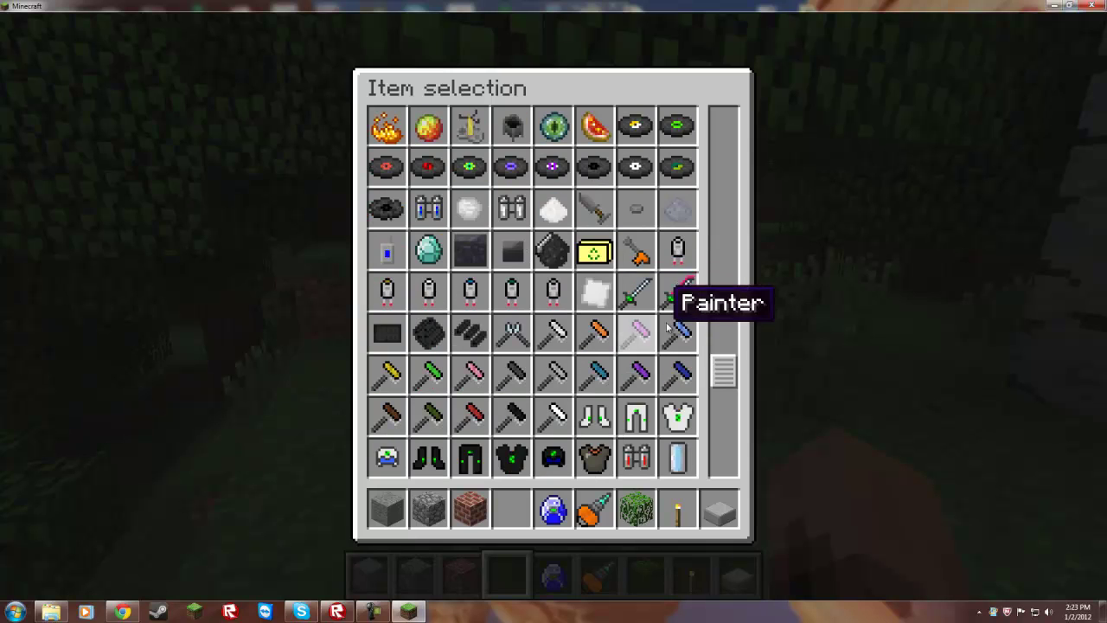
scroll(596, 216, down, 3)
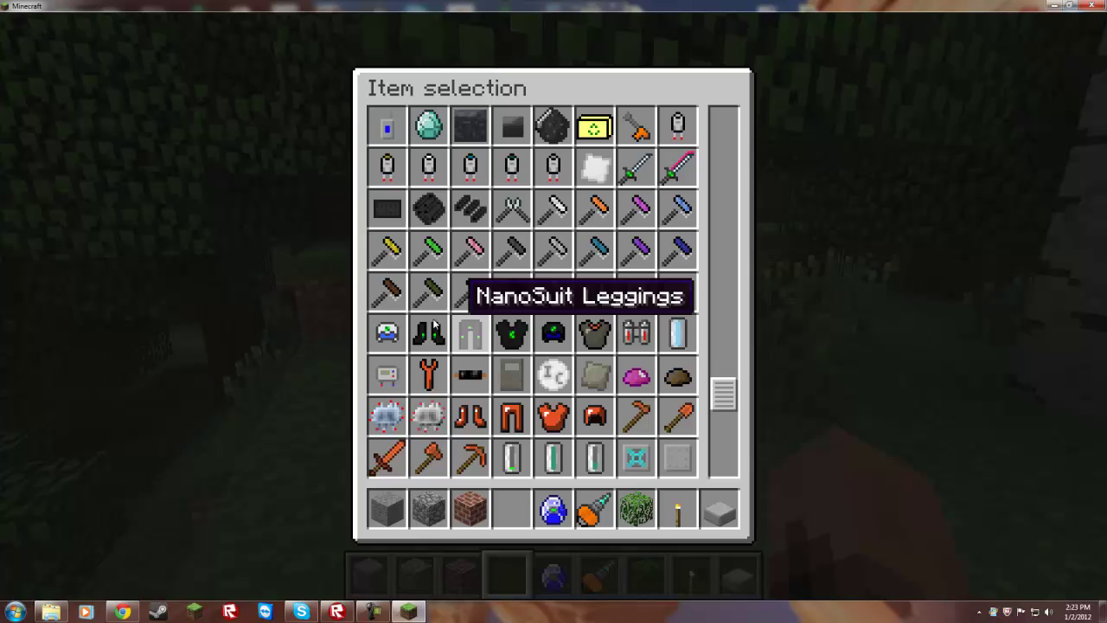
scroll(683, 277, down, 1)
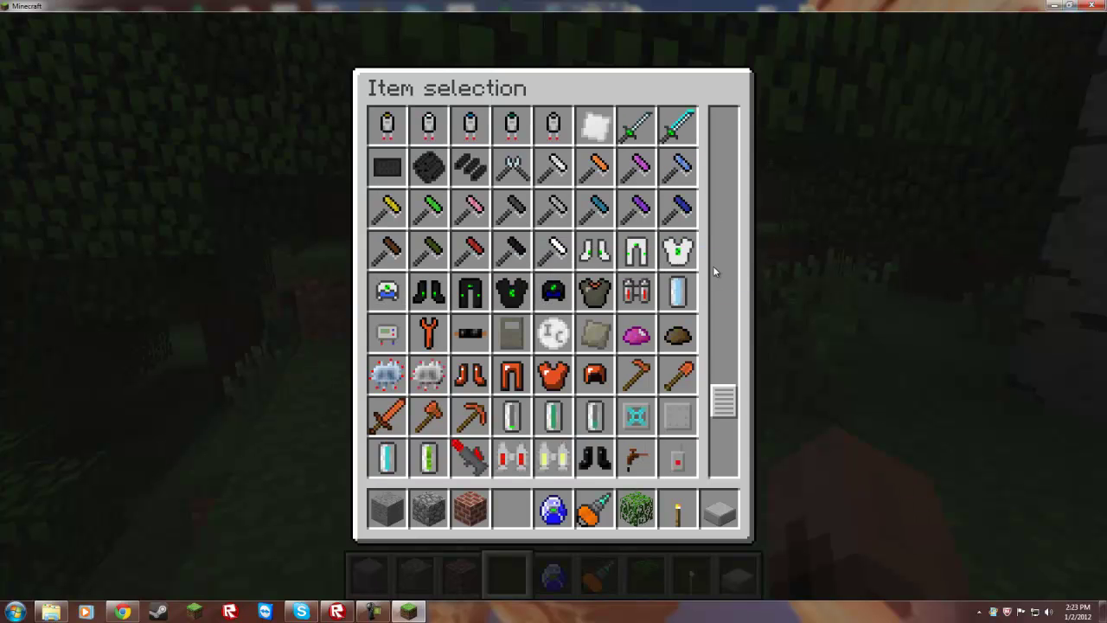
scroll(664, 353, down, 7)
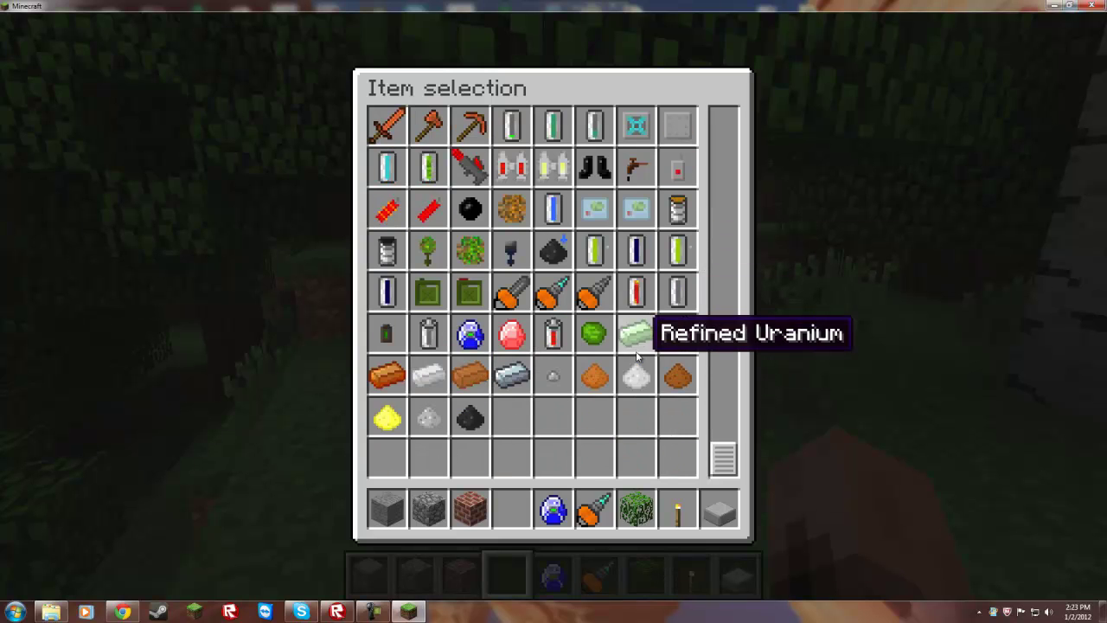
scroll(636, 350, up, 10)
scroll(635, 350, up, 15)
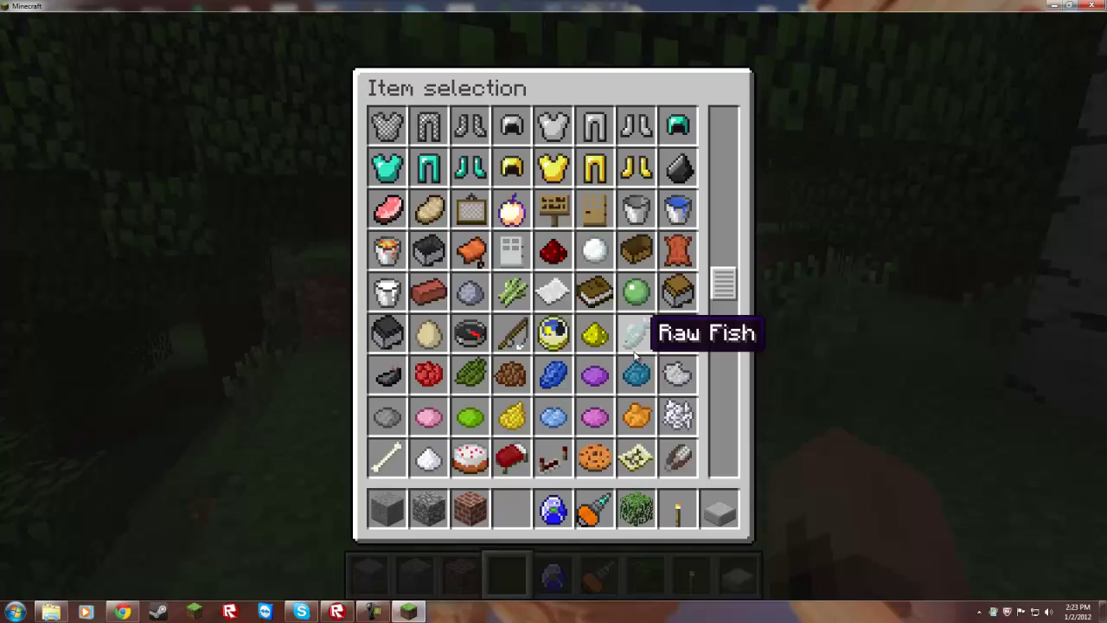
scroll(637, 363, up, 3)
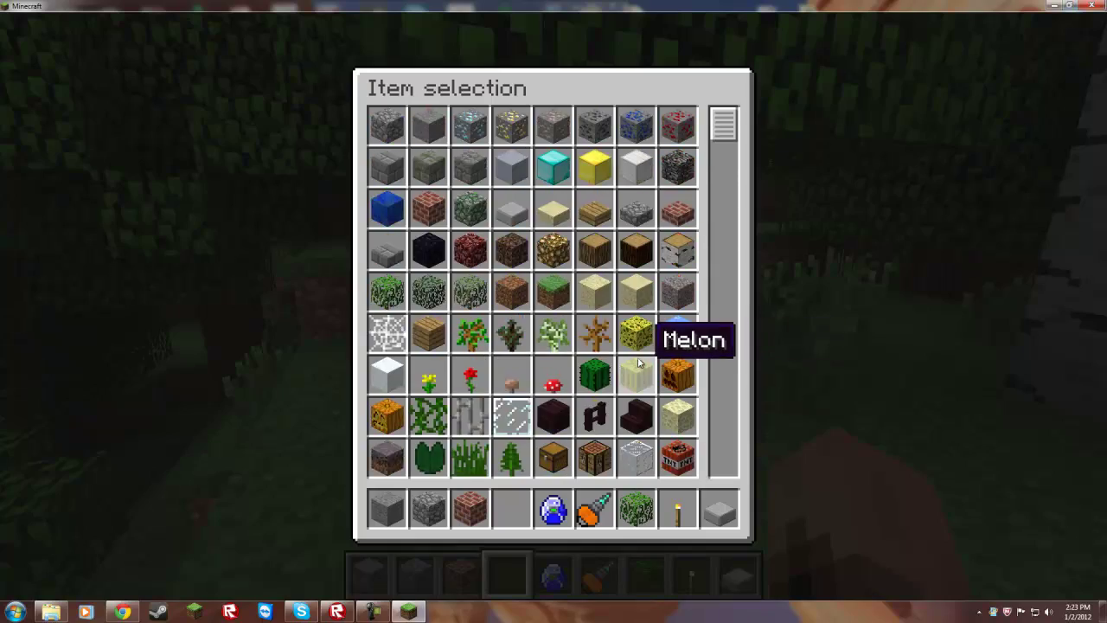
key(e)
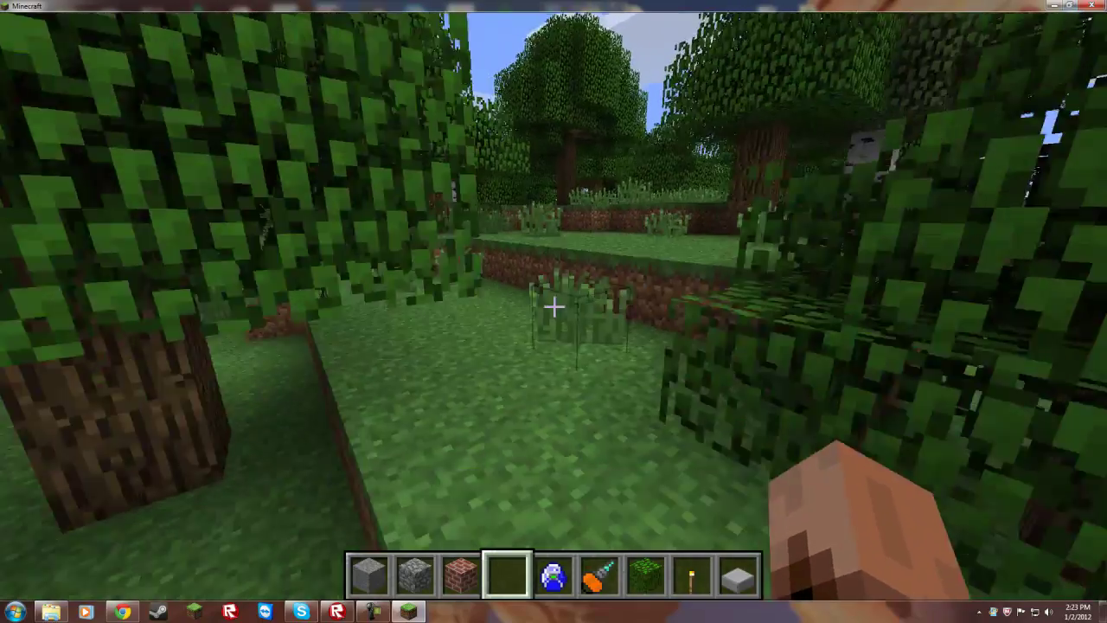
key(w)
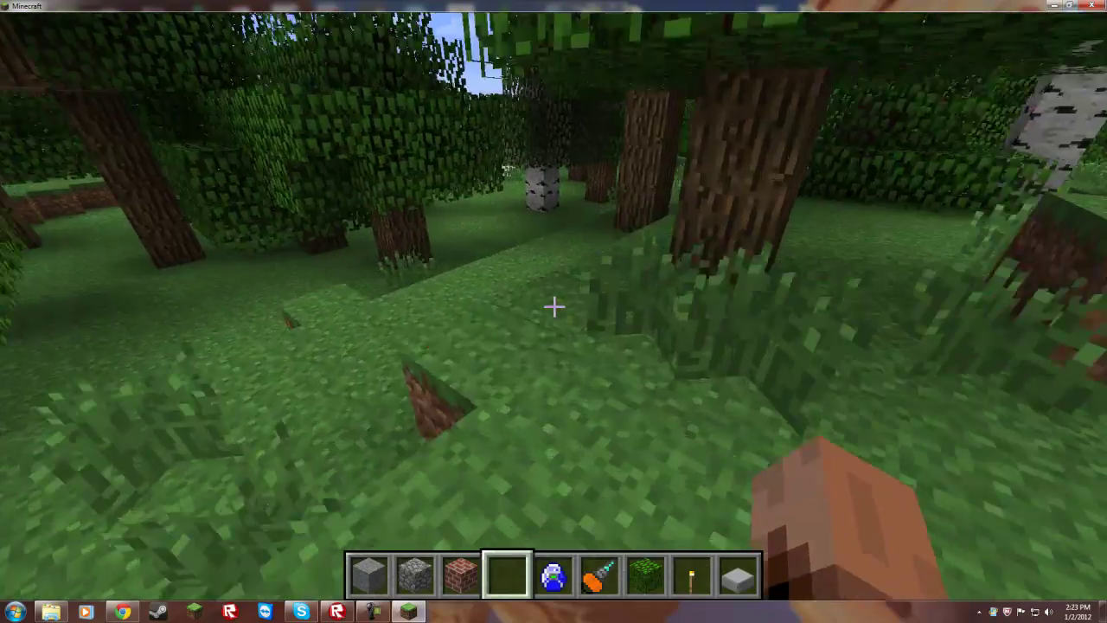
key(w)
key(w)
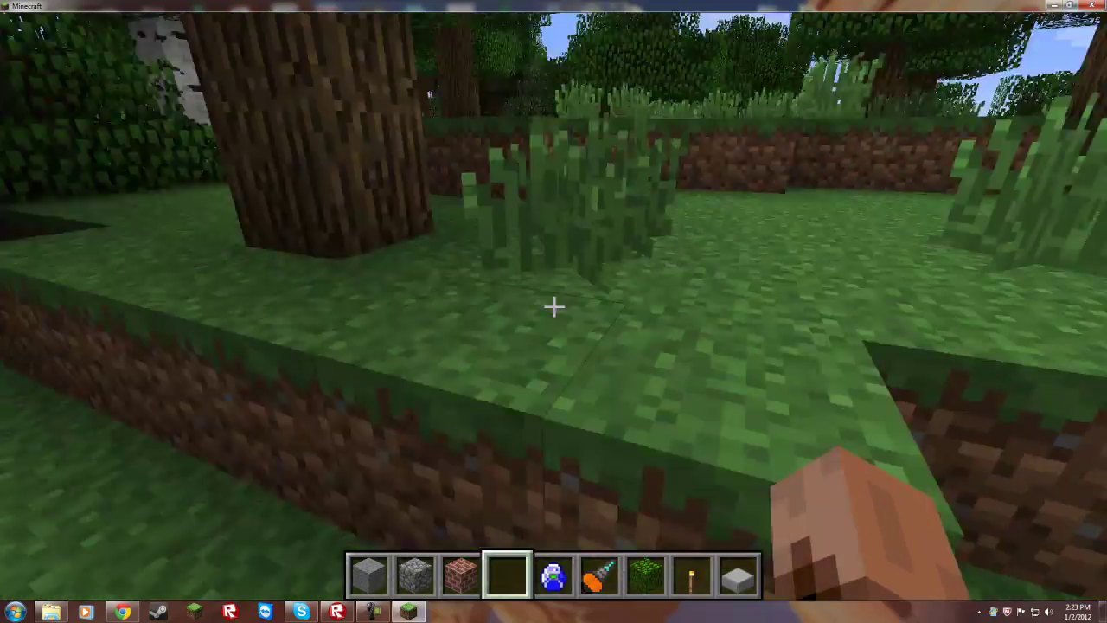
key(w)
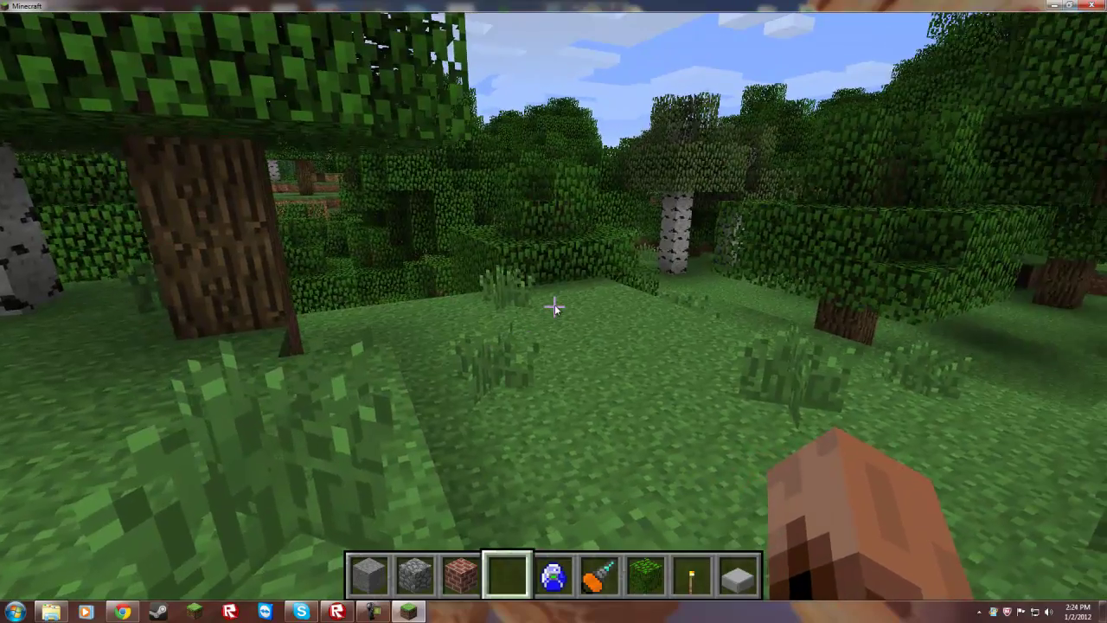
key(e)
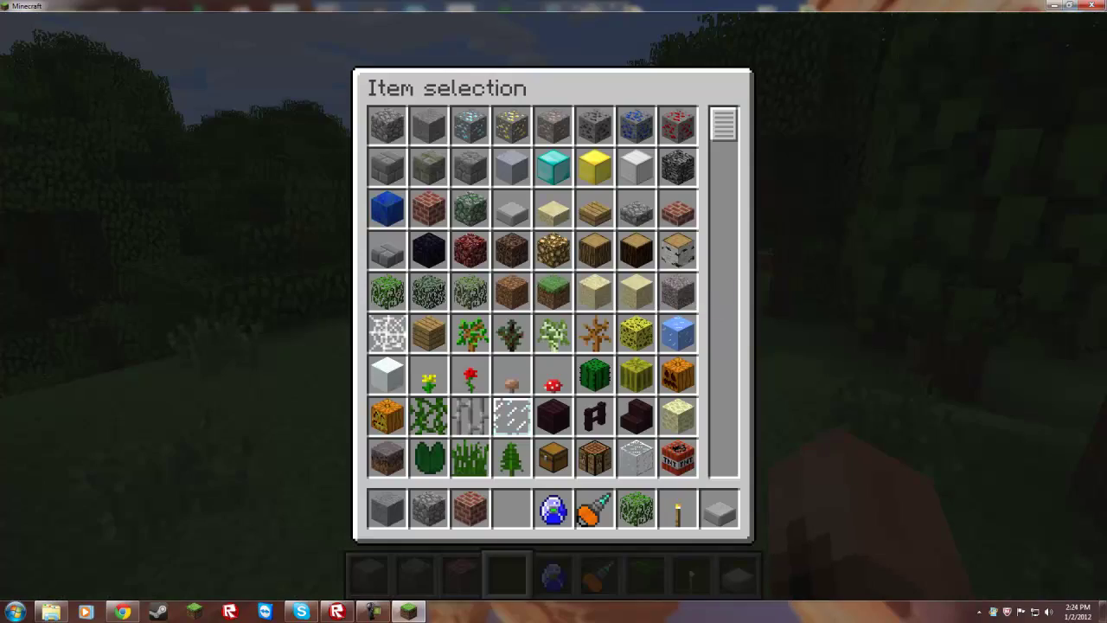
key(e)
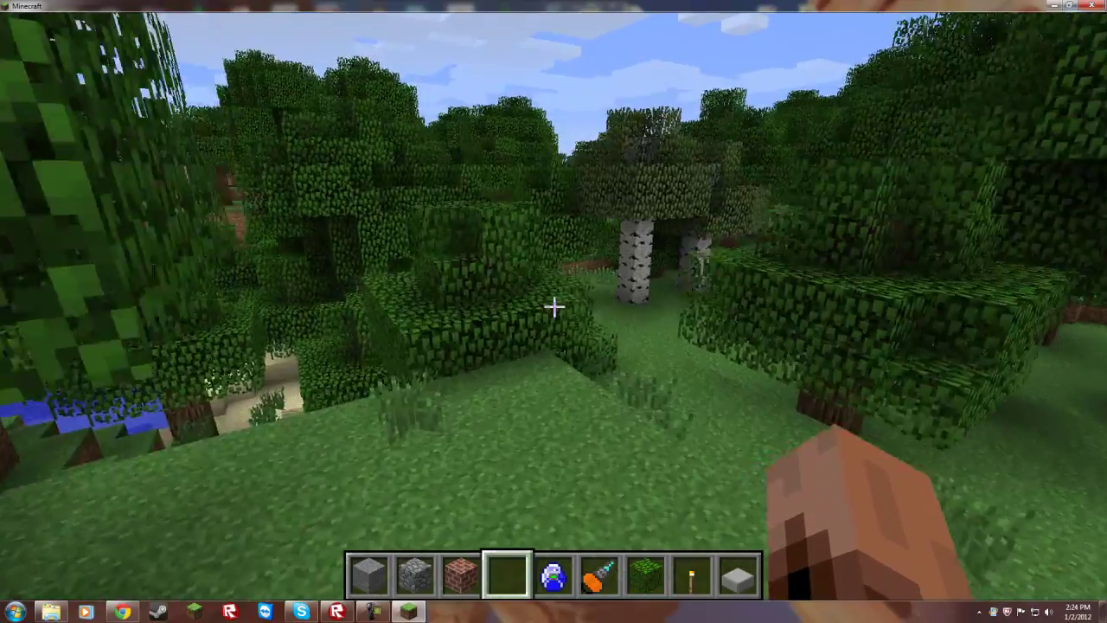